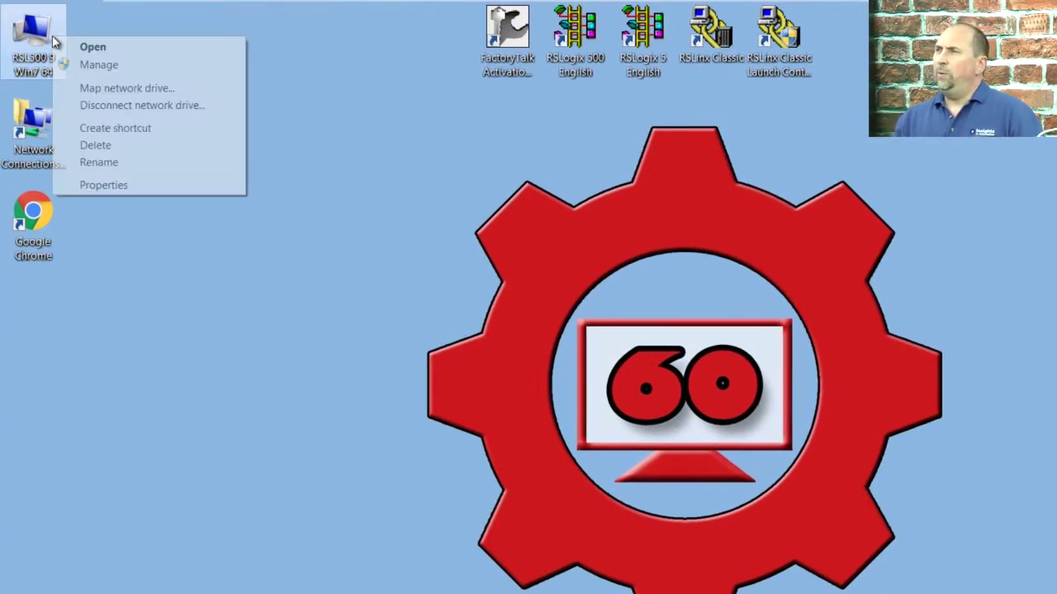
# Check in Device Manager that the USB Serial Port is COM5, then minimize the window.
pyautogui.click(137, 185)
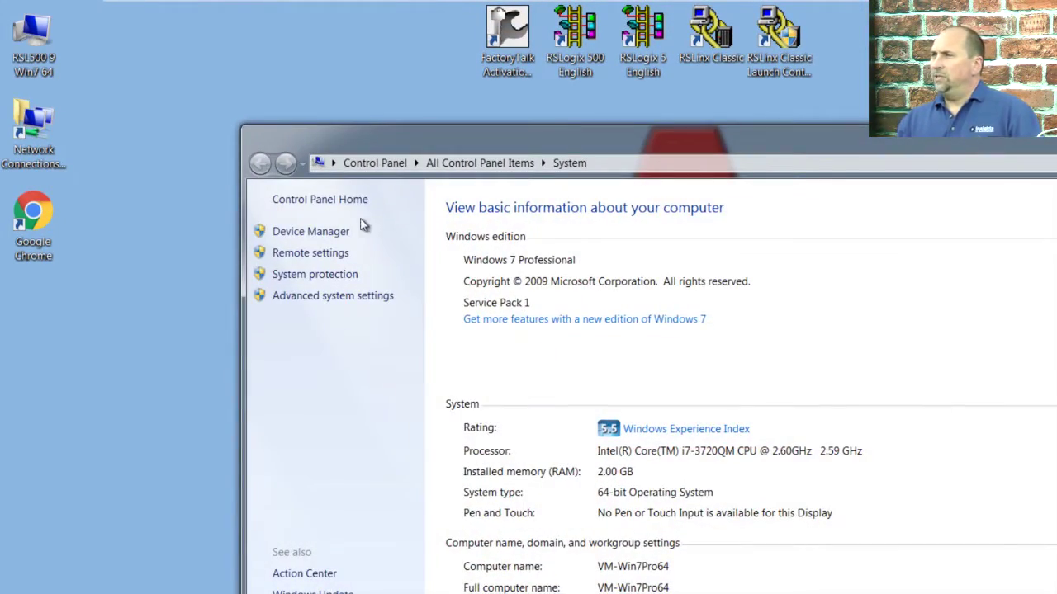
pyautogui.click(331, 237)
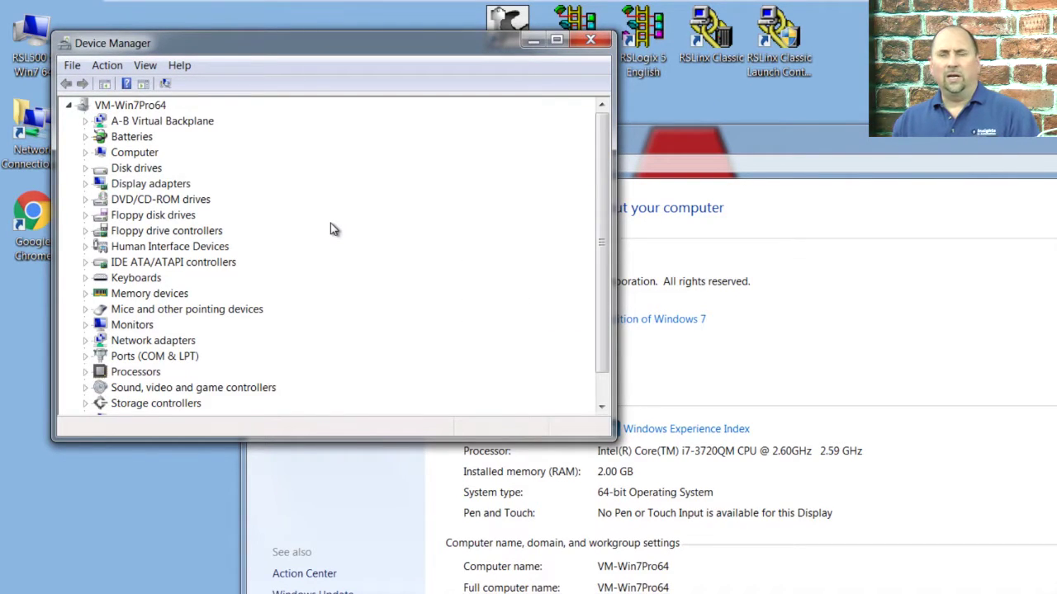
pyautogui.moveTo(283, 51); pyautogui.dragTo(450, 230)
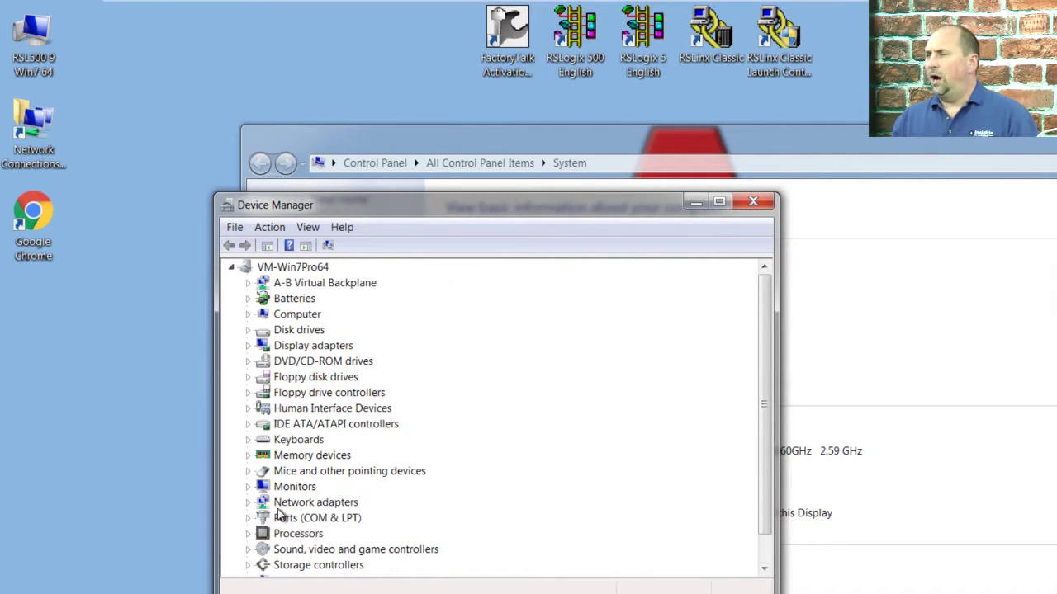
pyautogui.click(249, 518)
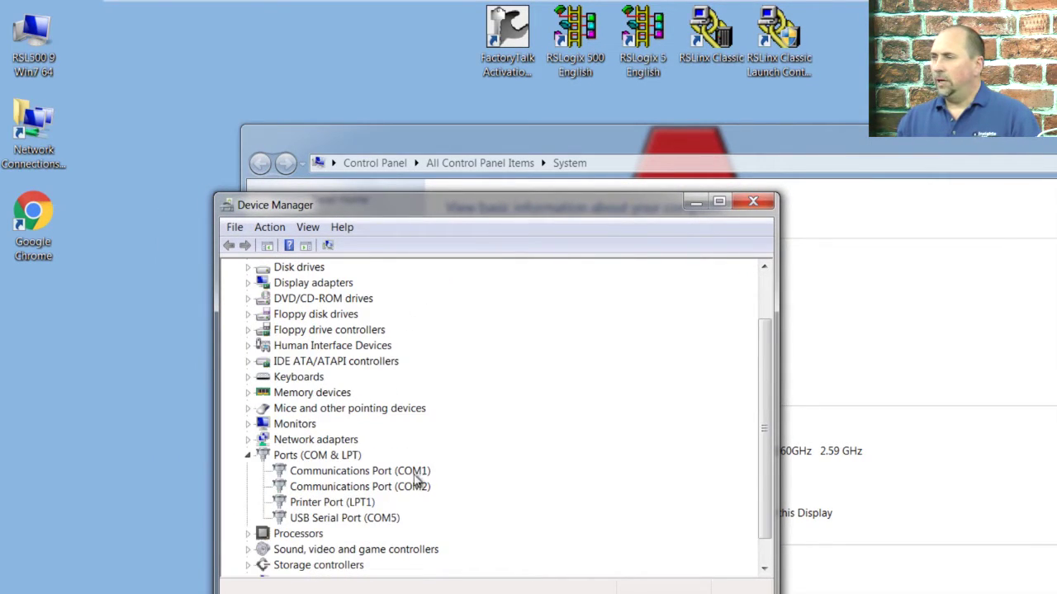
pyautogui.click(340, 519)
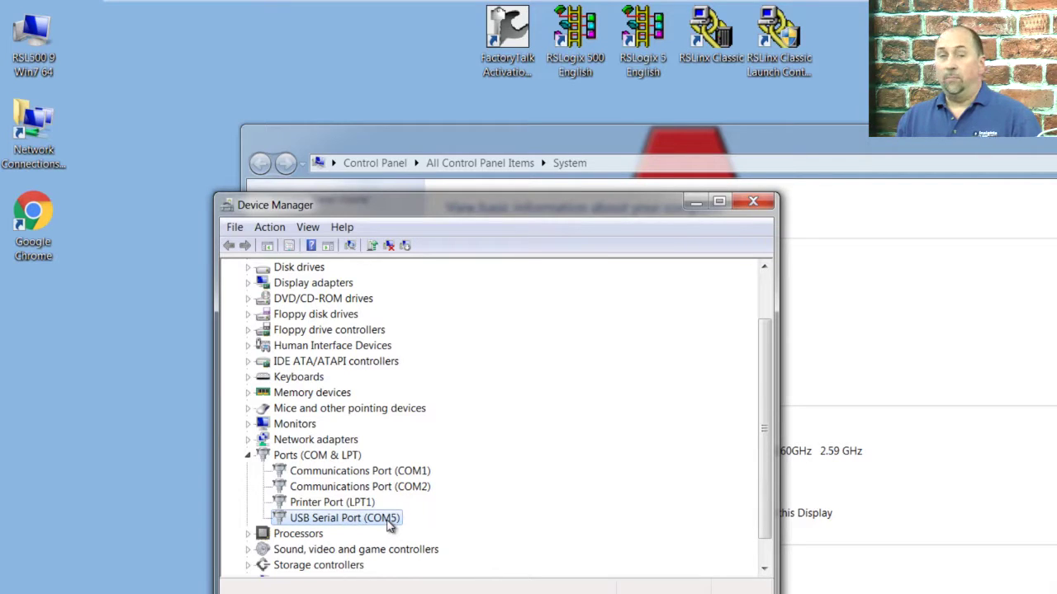
pyautogui.click(694, 203)
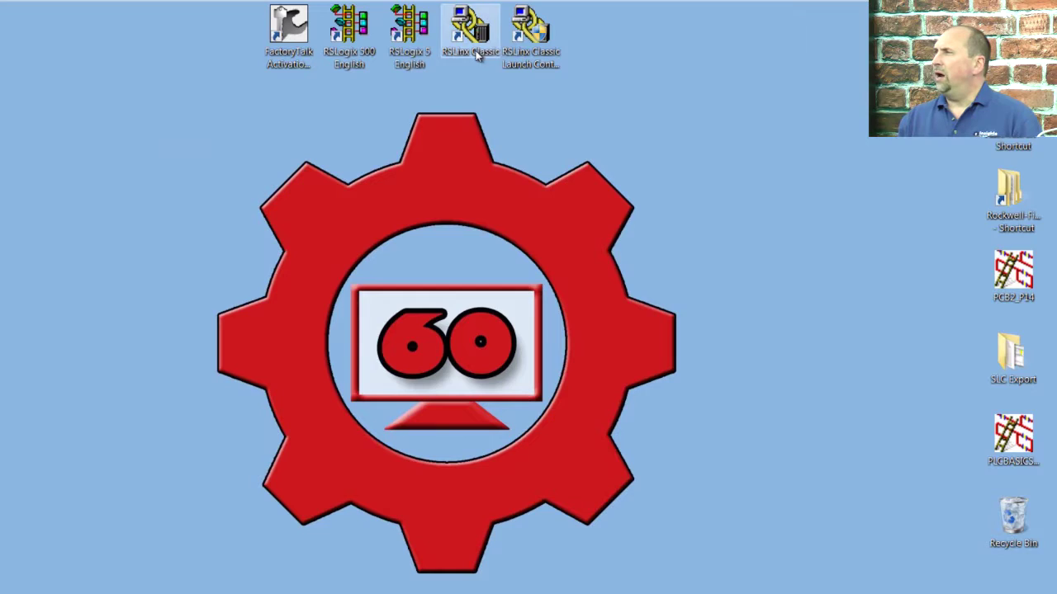
# Launch RSLinx Classic and add an RS-232 DF1 devices driver with the default name AB_DF1-1.
pyautogui.doubleClick(468, 25)
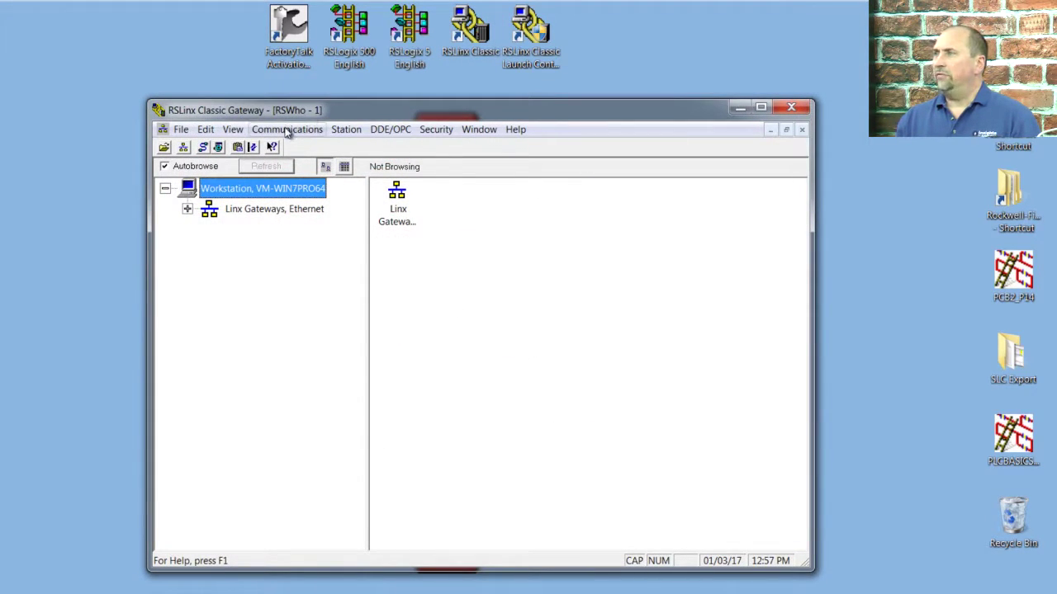
pyautogui.click(287, 132)
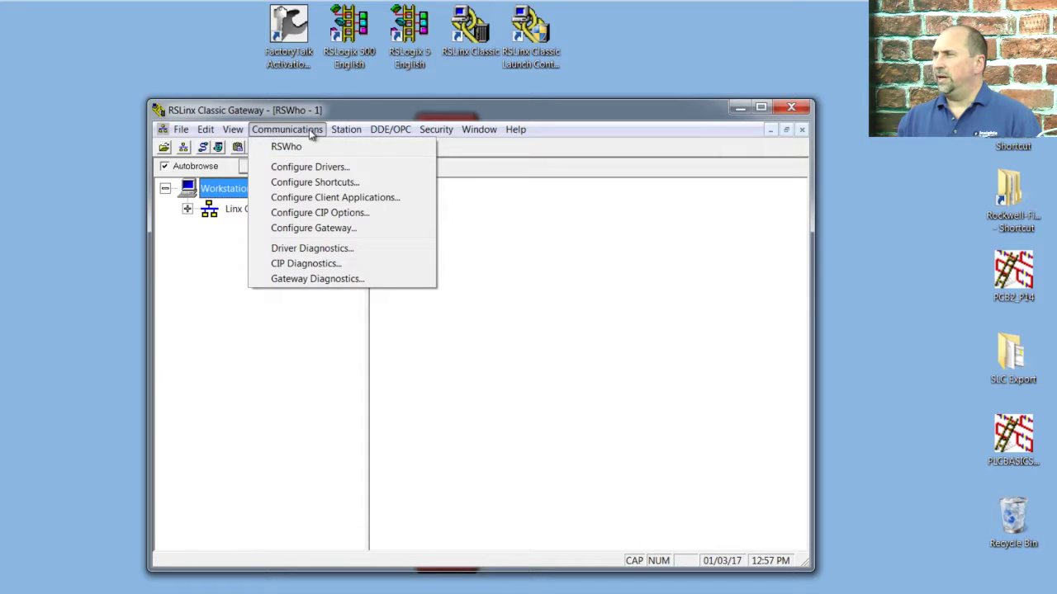
pyautogui.click(289, 170)
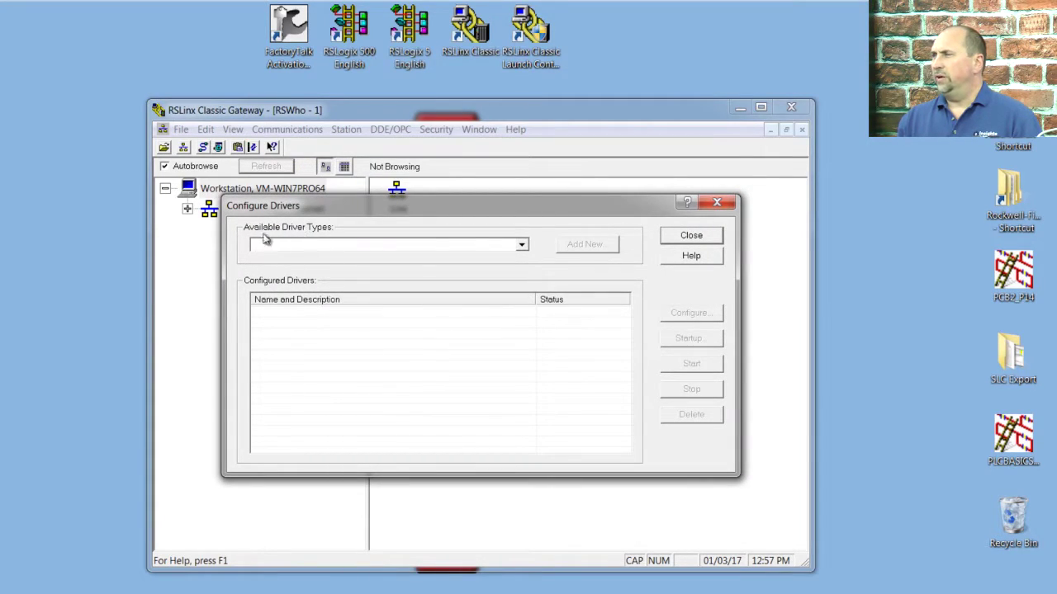
pyautogui.click(523, 246)
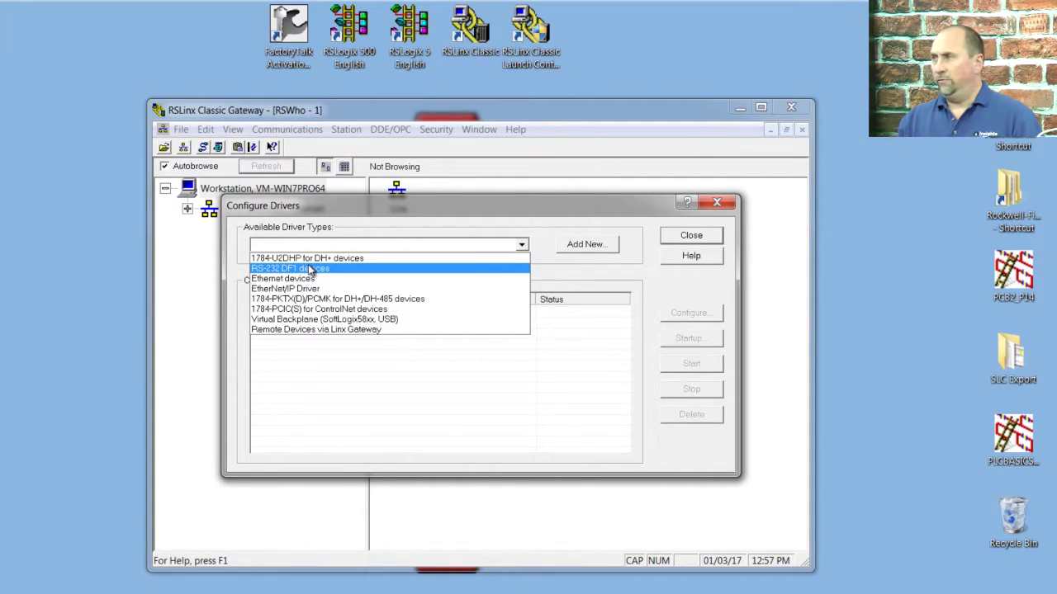
pyautogui.click(310, 270)
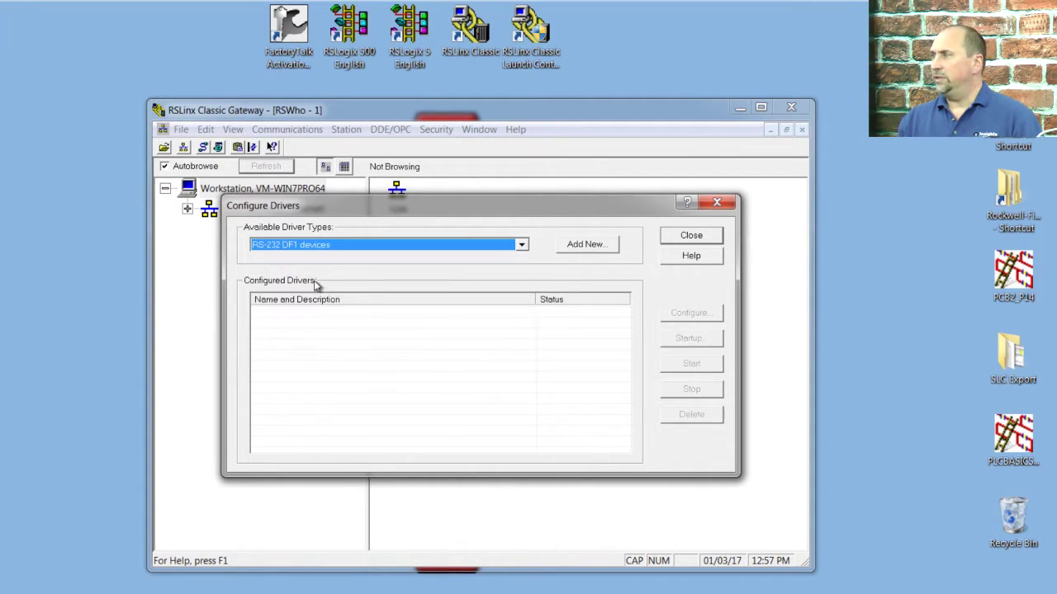
pyautogui.click(583, 247)
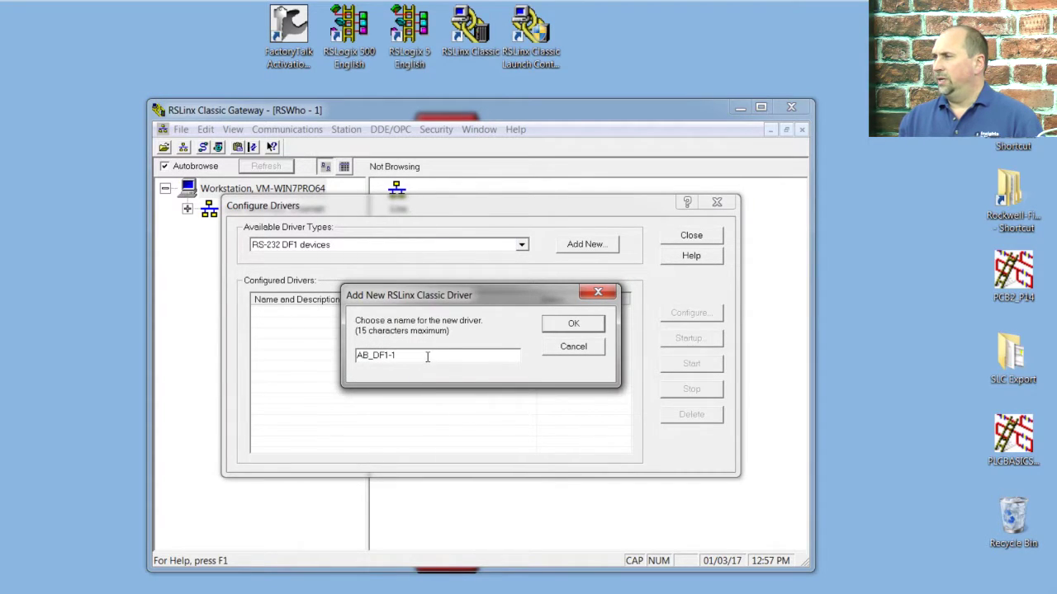
pyautogui.click(571, 324)
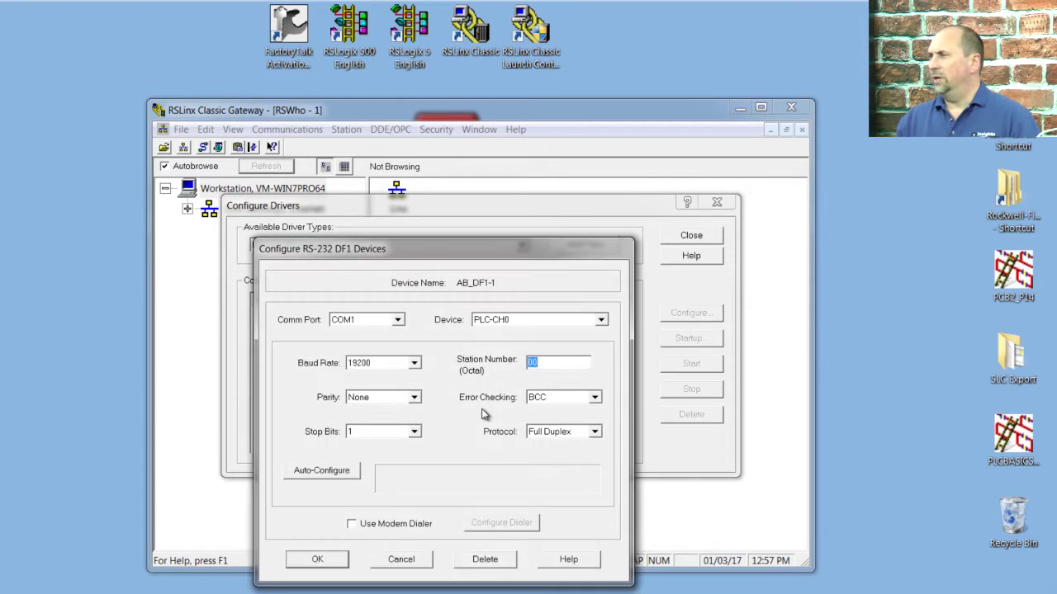
# Set the AB_DF1-1 comm port to COM5, auto-configure it, and confirm the settings.
pyautogui.click(370, 326)
pyautogui.click(400, 363)
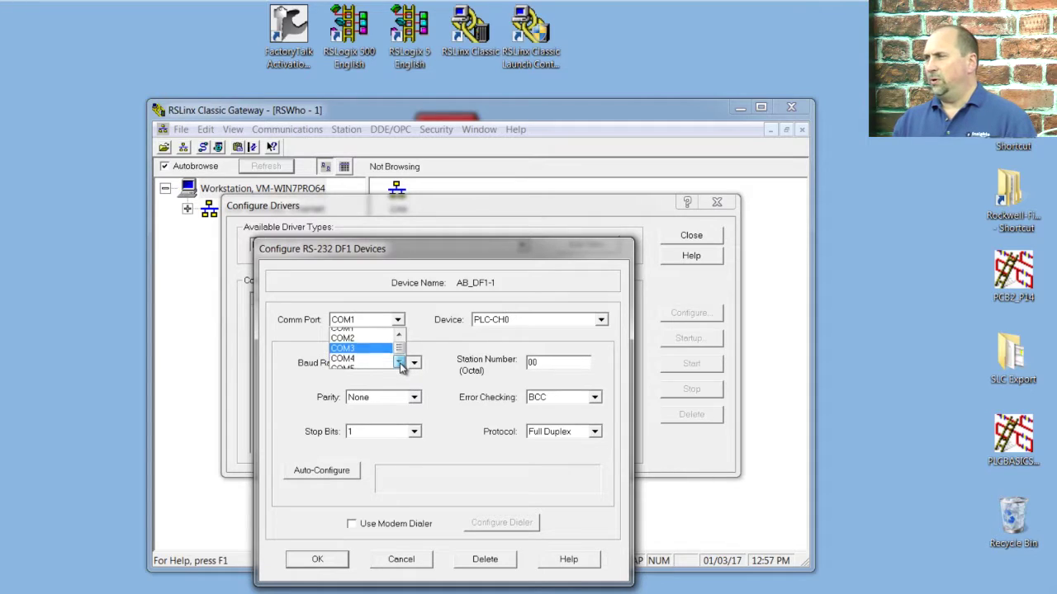
pyautogui.click(367, 363)
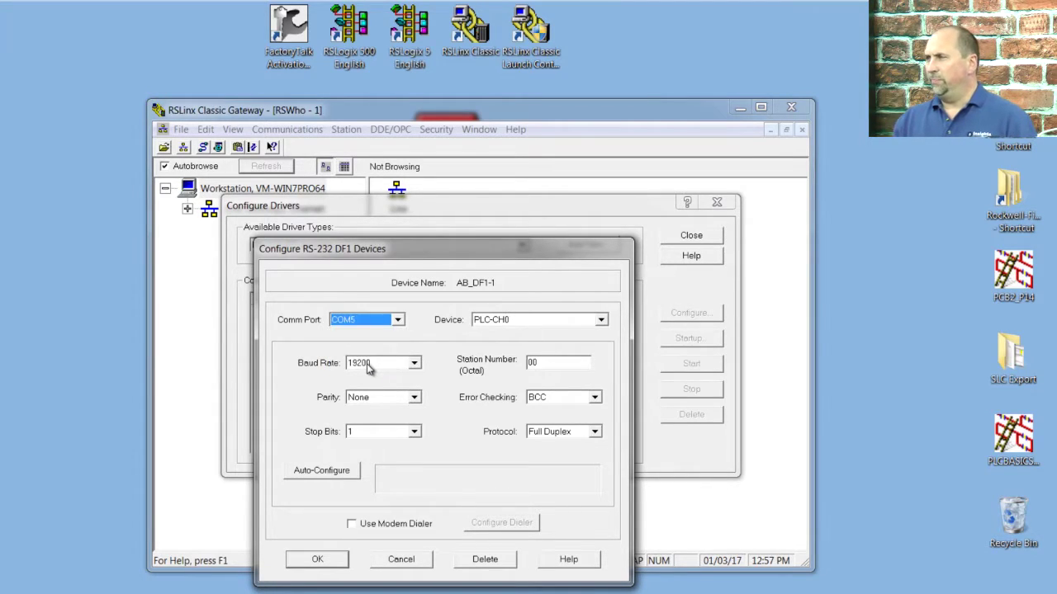
pyautogui.click(331, 475)
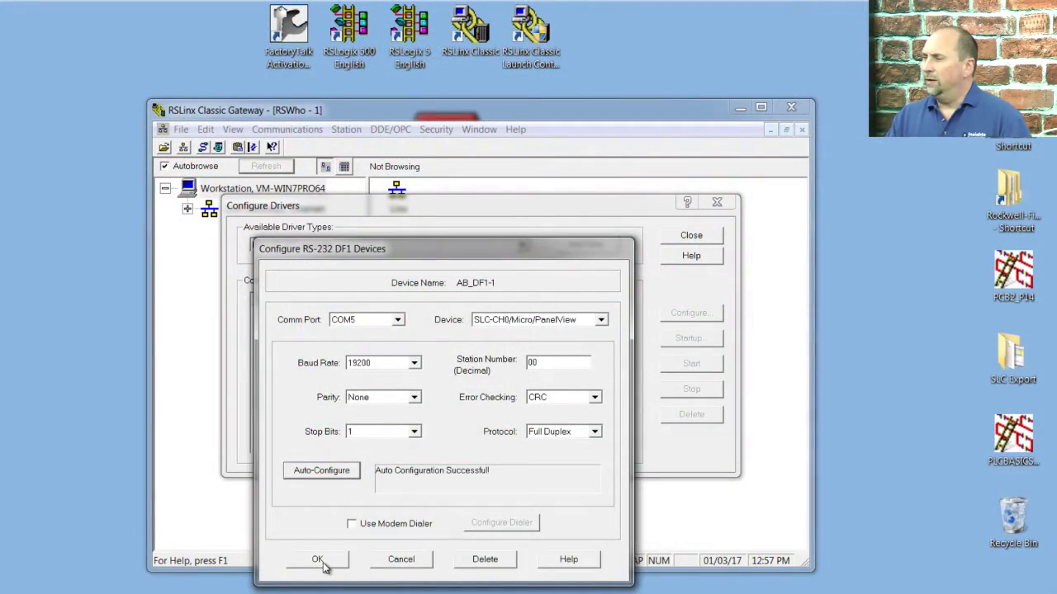
pyautogui.click(320, 563)
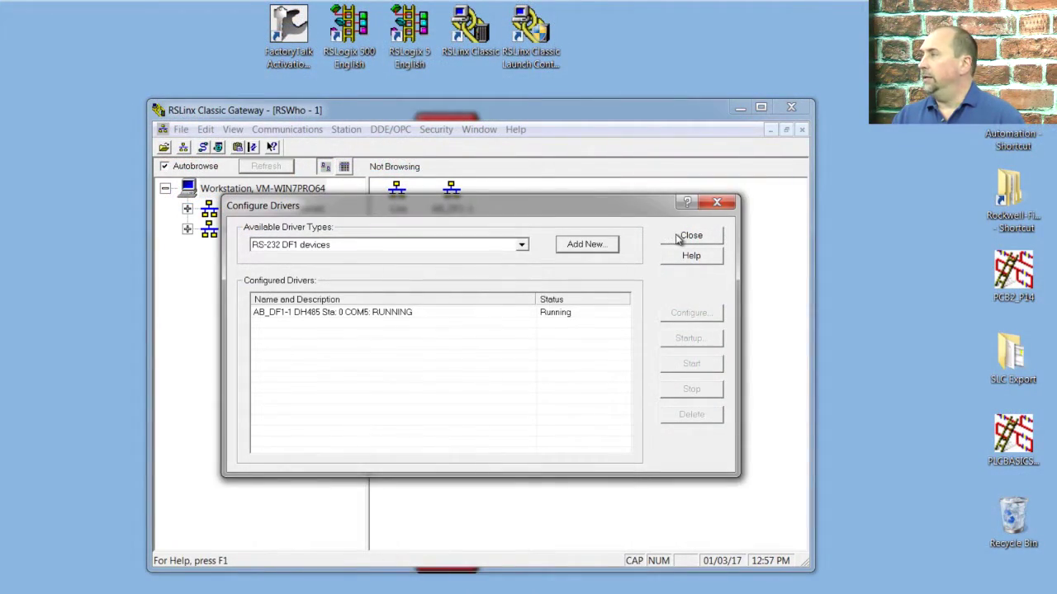
# Confirm the SLC-5/04 appears under AB_DF1-1 in RSWho, then launch RSLogix 500 maximized.
pyautogui.click(679, 236)
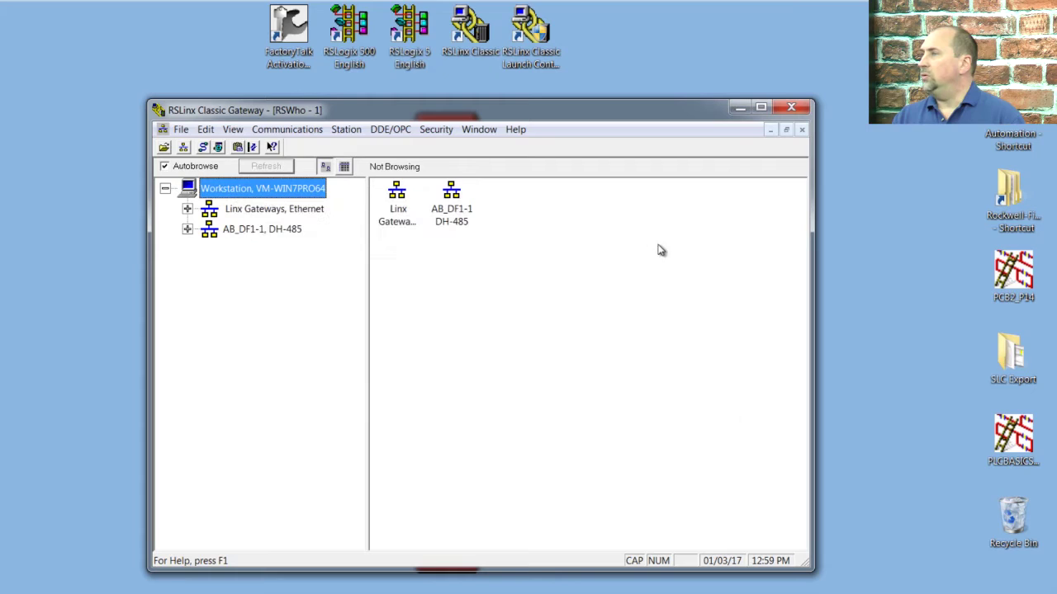
pyautogui.click(248, 231)
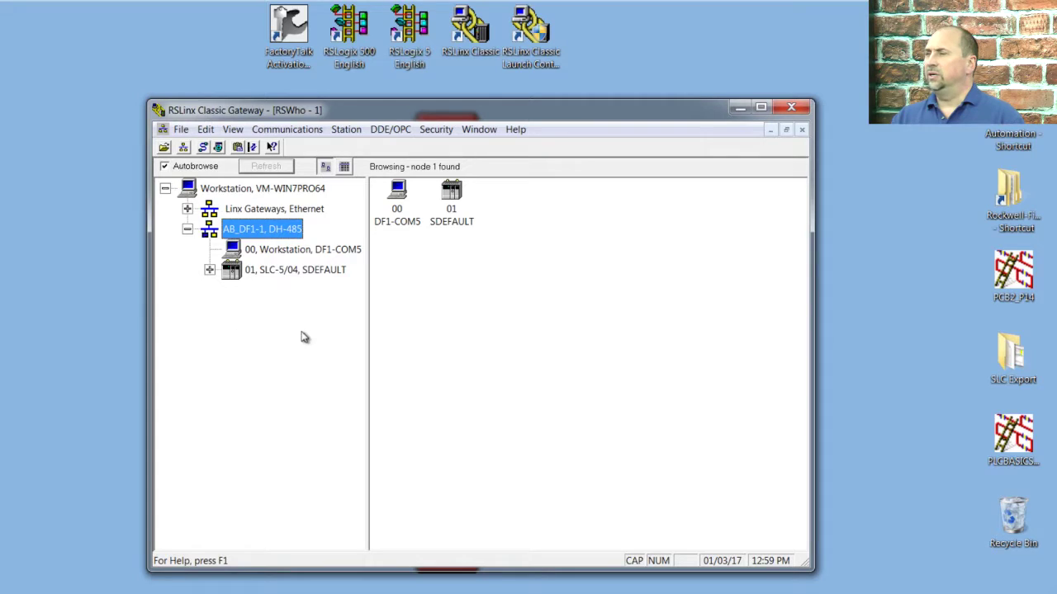
pyautogui.click(301, 273)
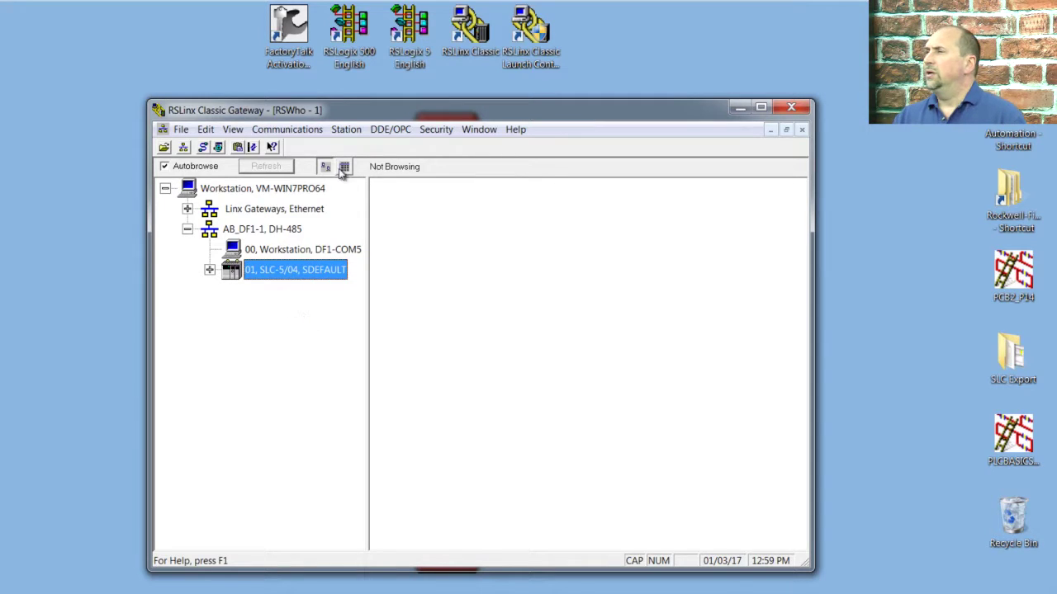
pyautogui.doubleClick(349, 37)
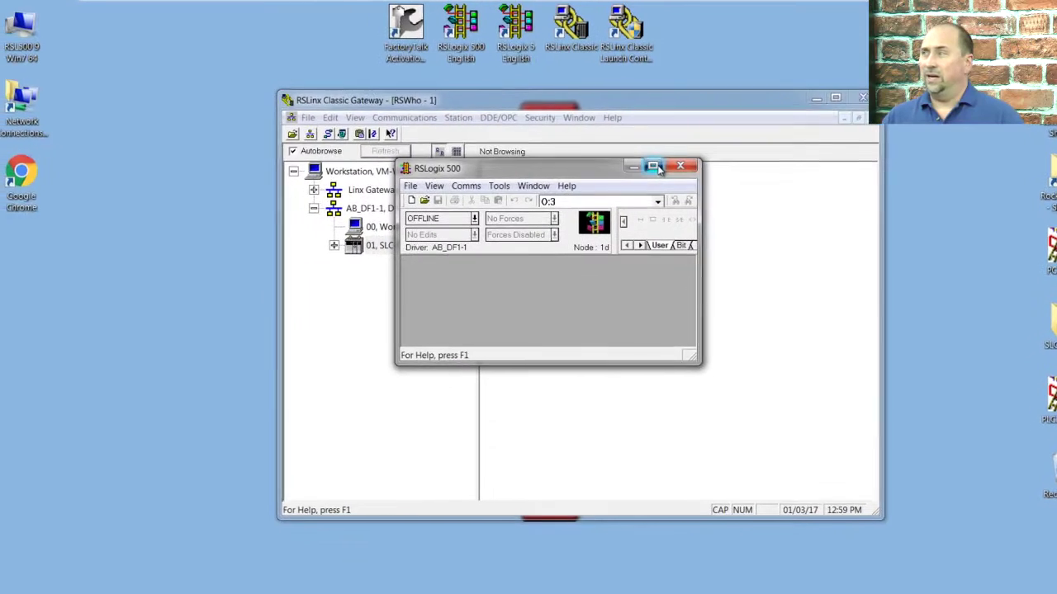
pyautogui.click(665, 168)
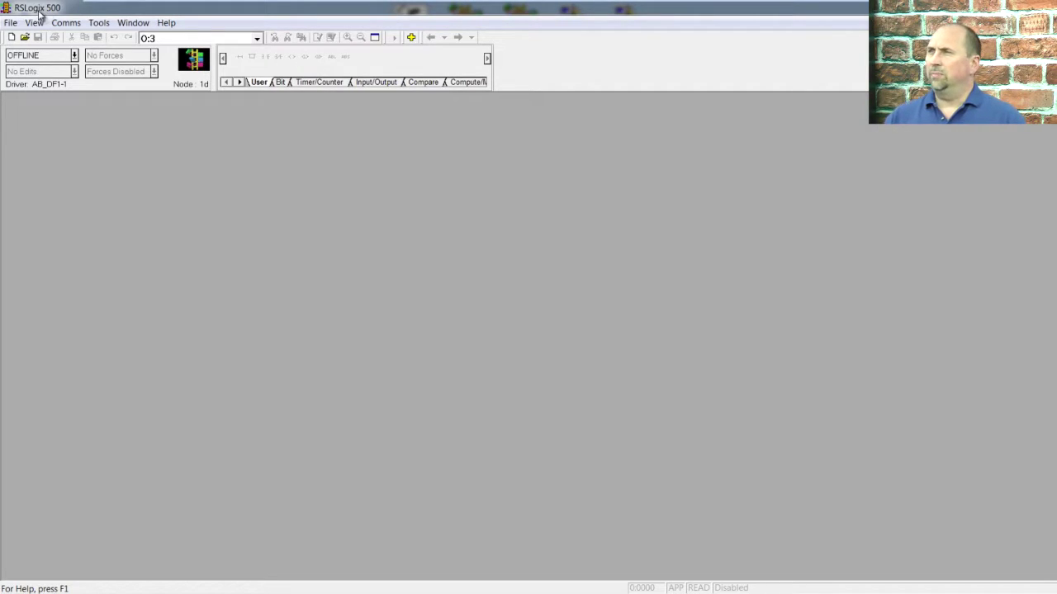
# Start a new project with the 1747-L541 SLC 5/04 processor type.
pyautogui.click(11, 22)
pyautogui.click(29, 39)
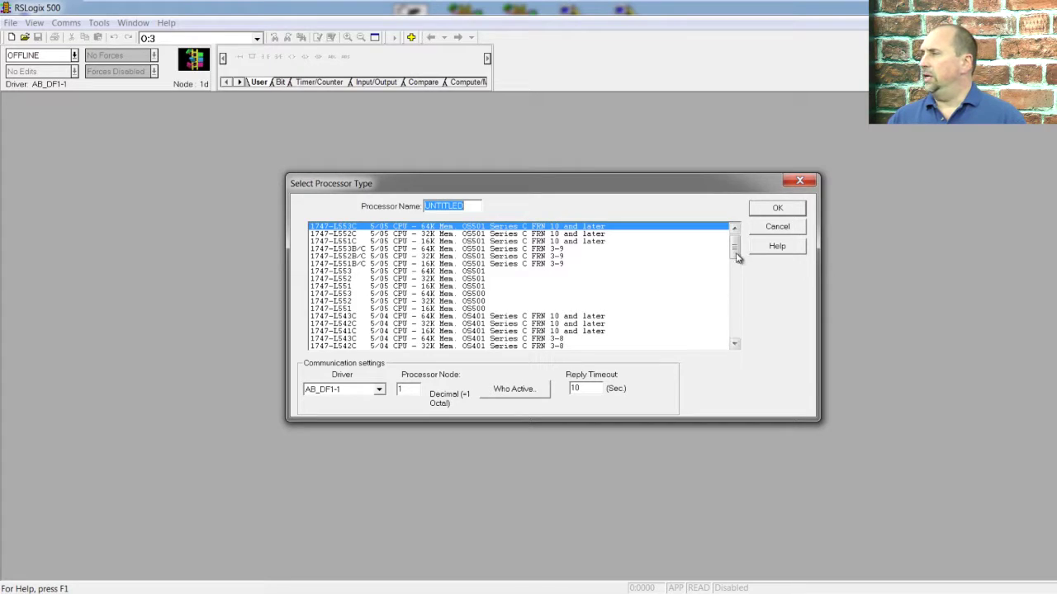
pyautogui.moveTo(735, 252); pyautogui.dragTo(742, 275)
pyautogui.click(374, 257)
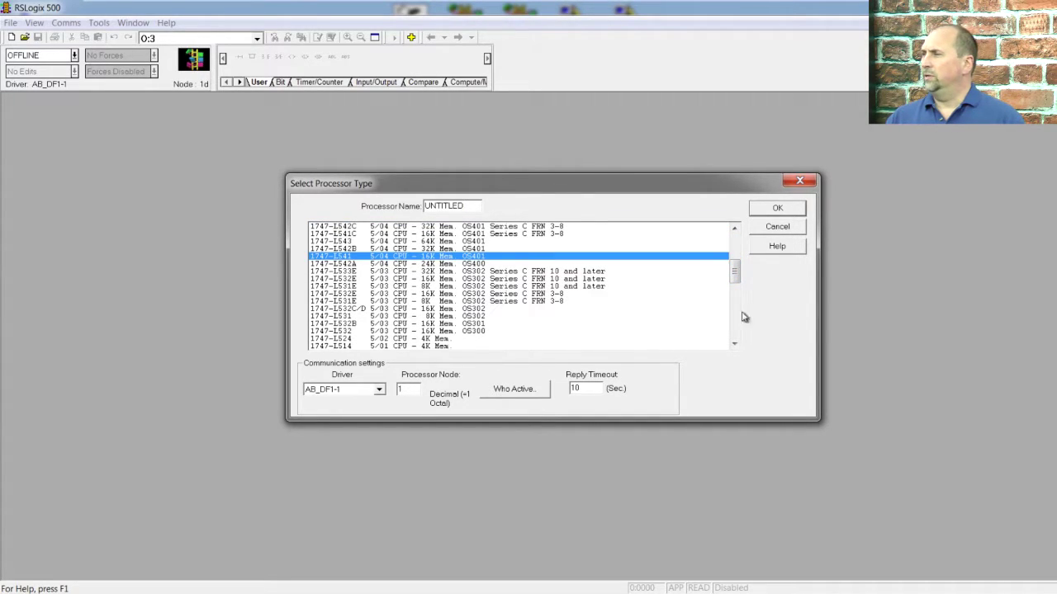
pyautogui.click(780, 209)
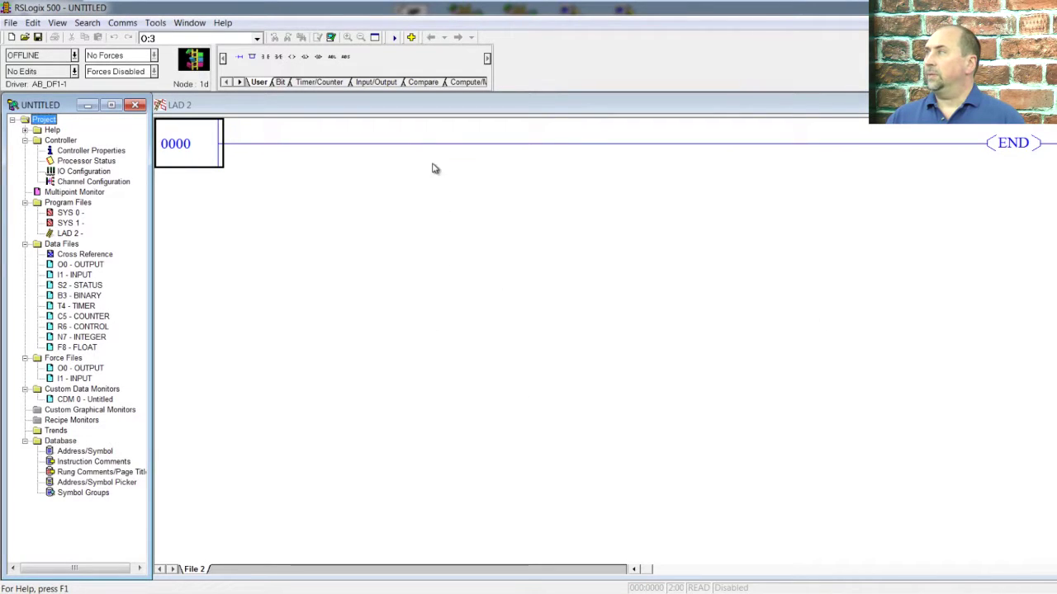
pyautogui.doubleClick(93, 182)
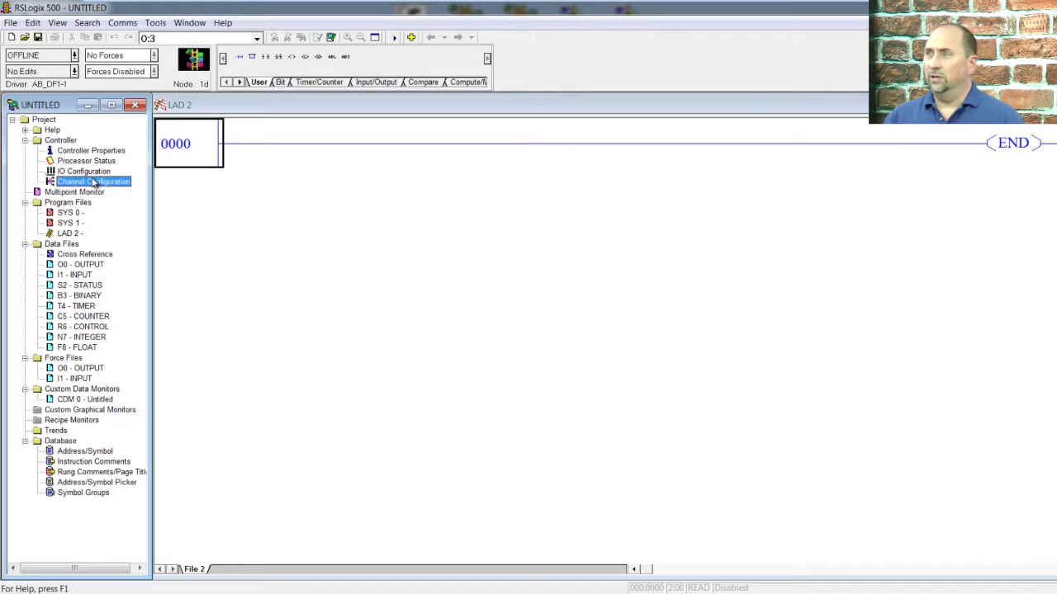
pyautogui.click(487, 109)
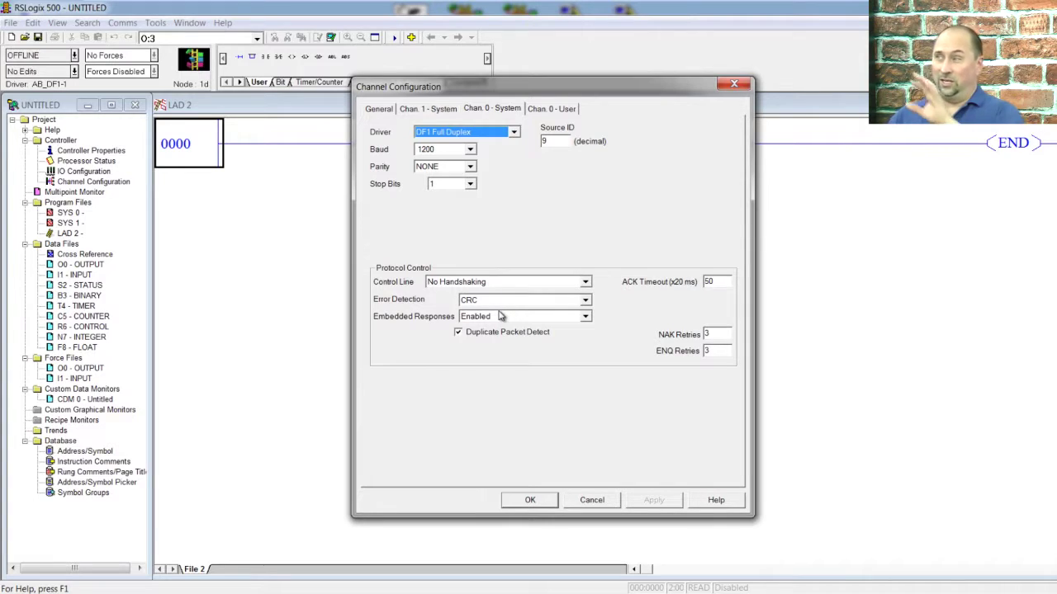
pyautogui.click(536, 499)
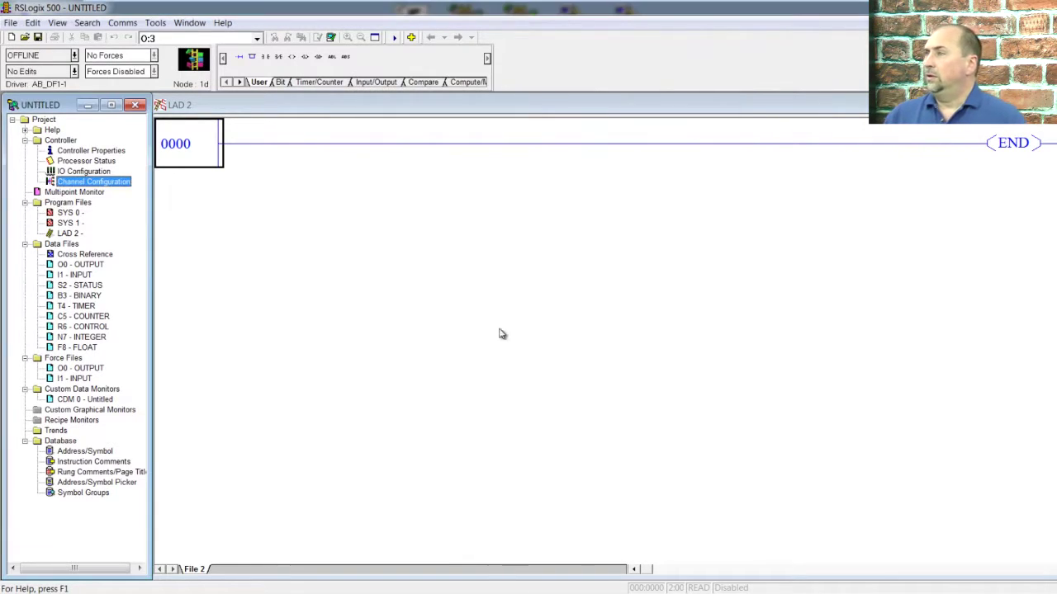
# Insert a rung with XIO T4:0/DN branching to TON T4:0 (preset 10000) and MOV T4:0.ACC to O:3.0.
pyautogui.hotkey('ctrl', 'r')
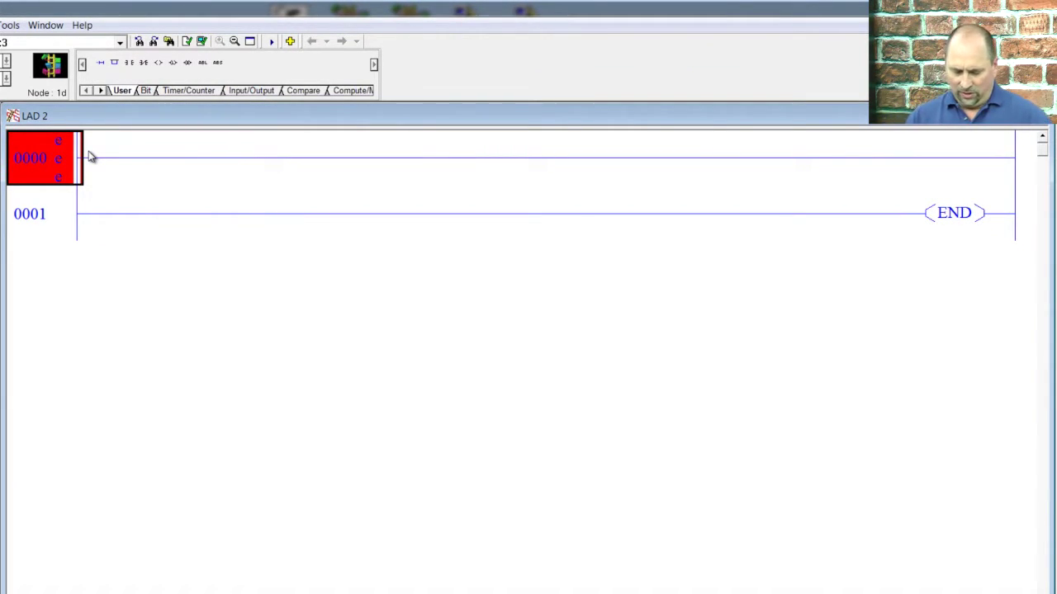
pyautogui.write('XIO T4')
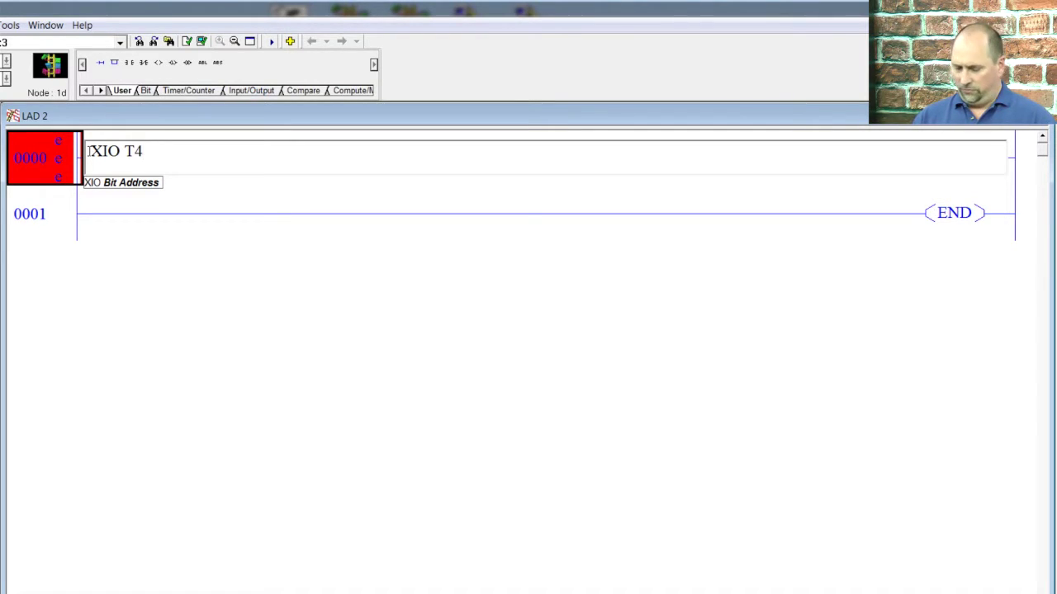
pyautogui.write(':0/DN ')
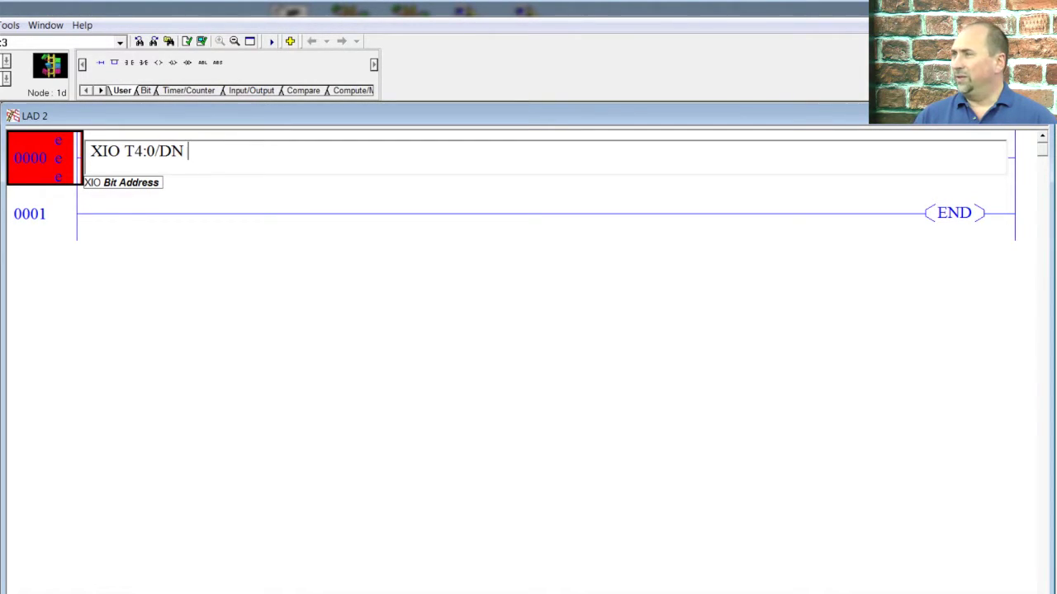
pyautogui.write('BST ')
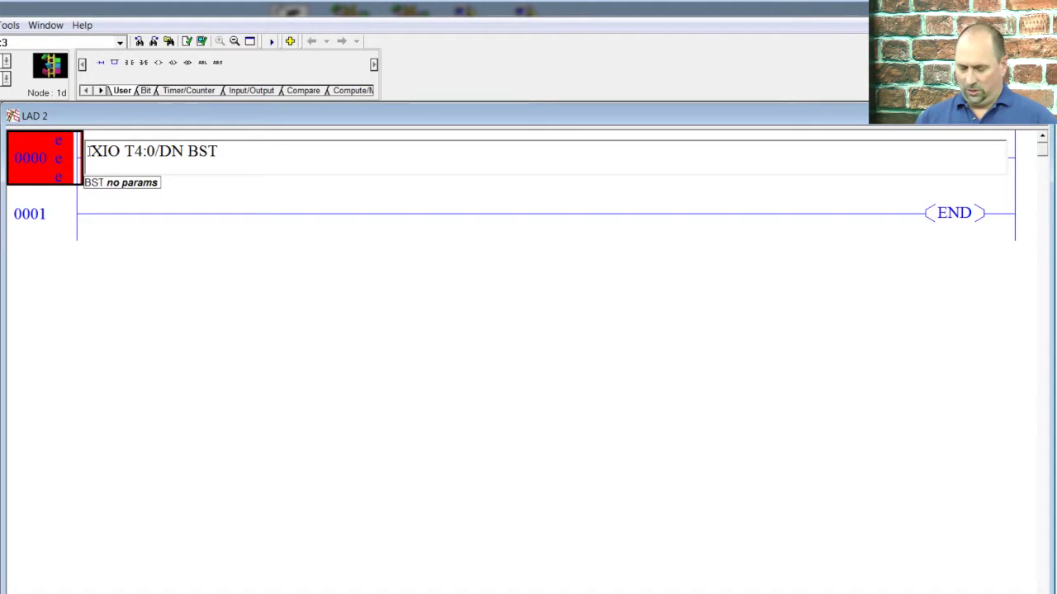
pyautogui.write('TON')
pyautogui.write(' T4:0')
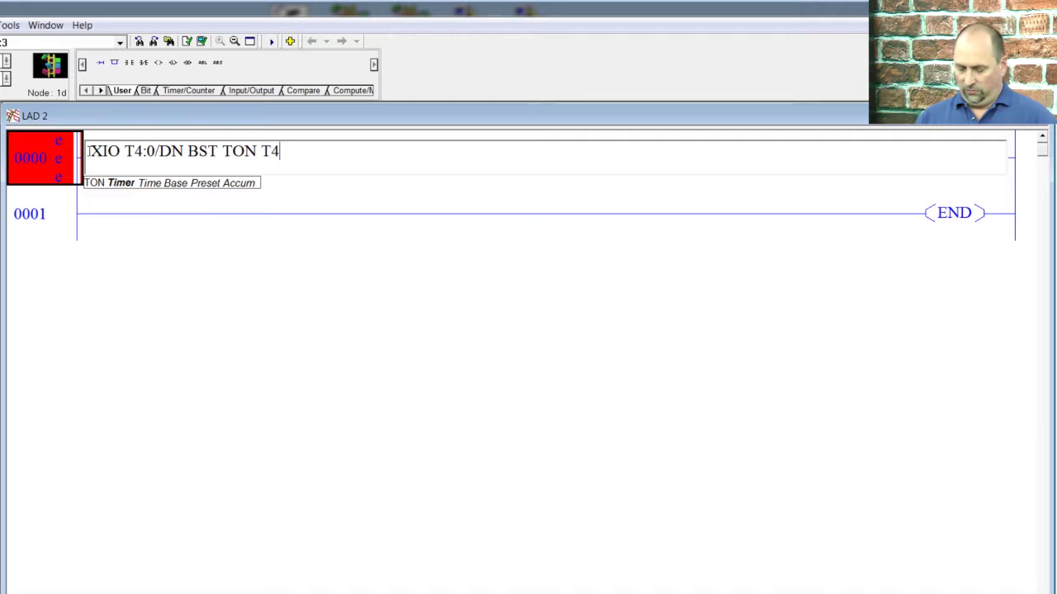
pyautogui.write(' 1.')
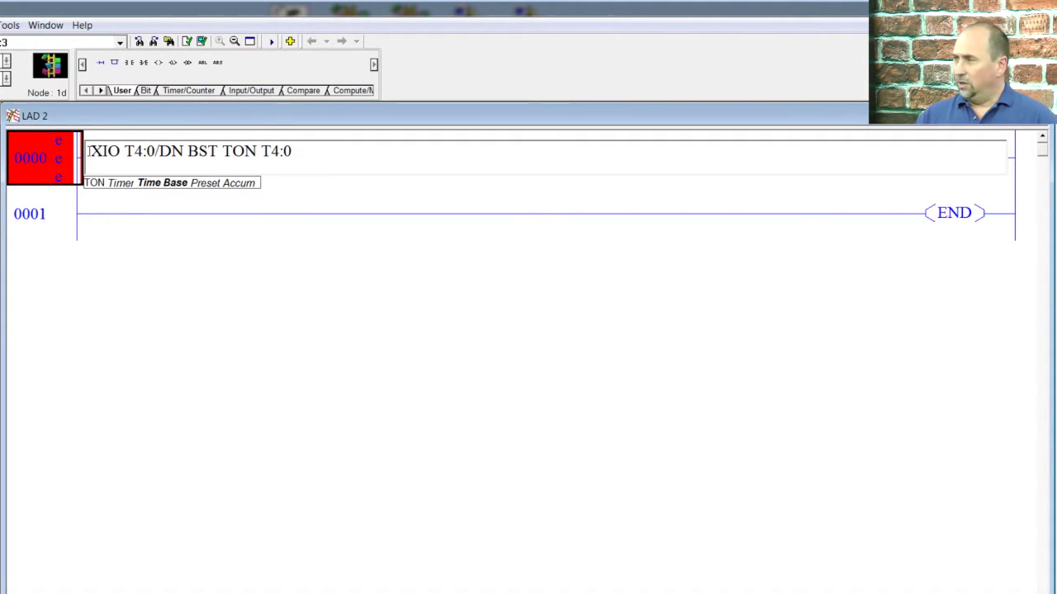
pyautogui.write('0 1')
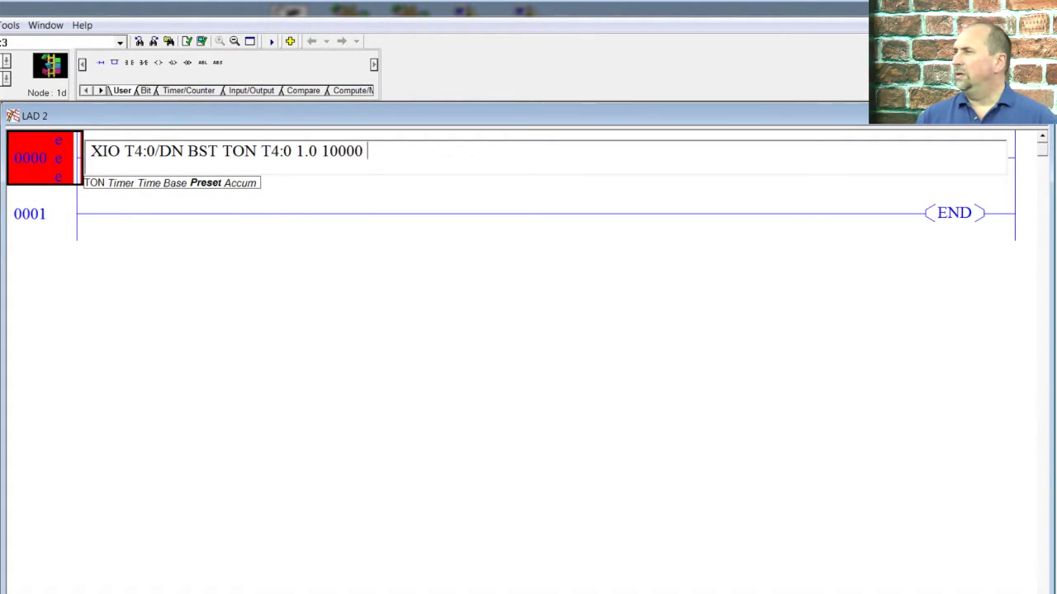
pyautogui.write('0000 0 NX')
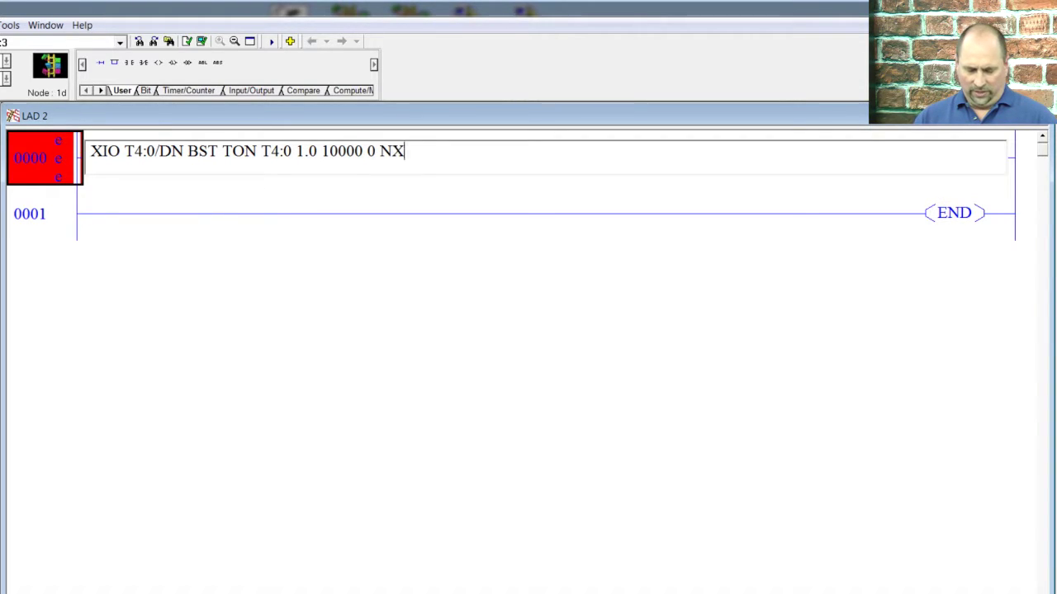
pyautogui.write('B MOV T4:0.A')
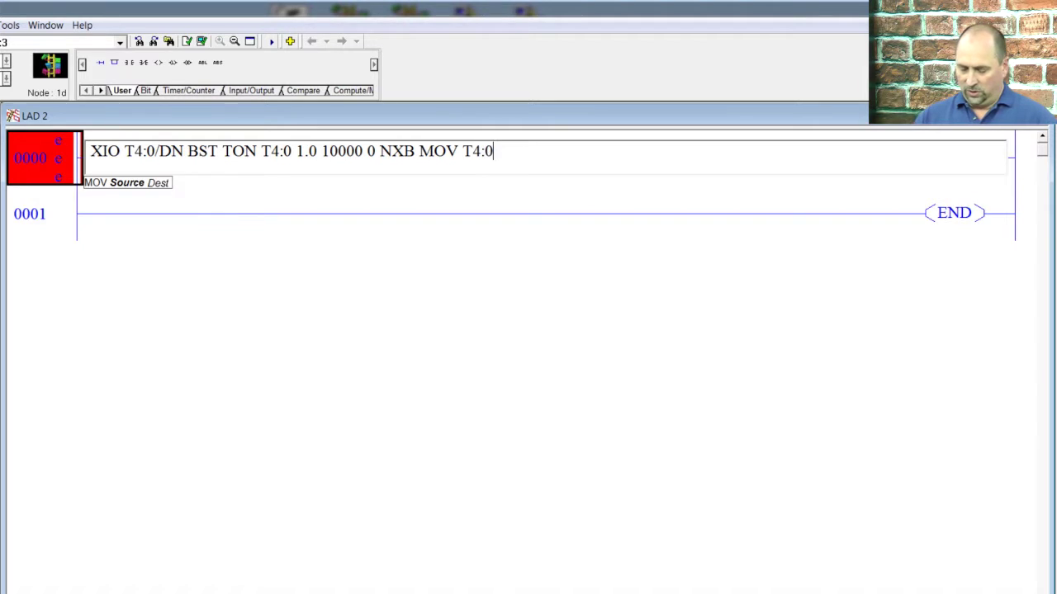
pyautogui.write('CC O:3.')
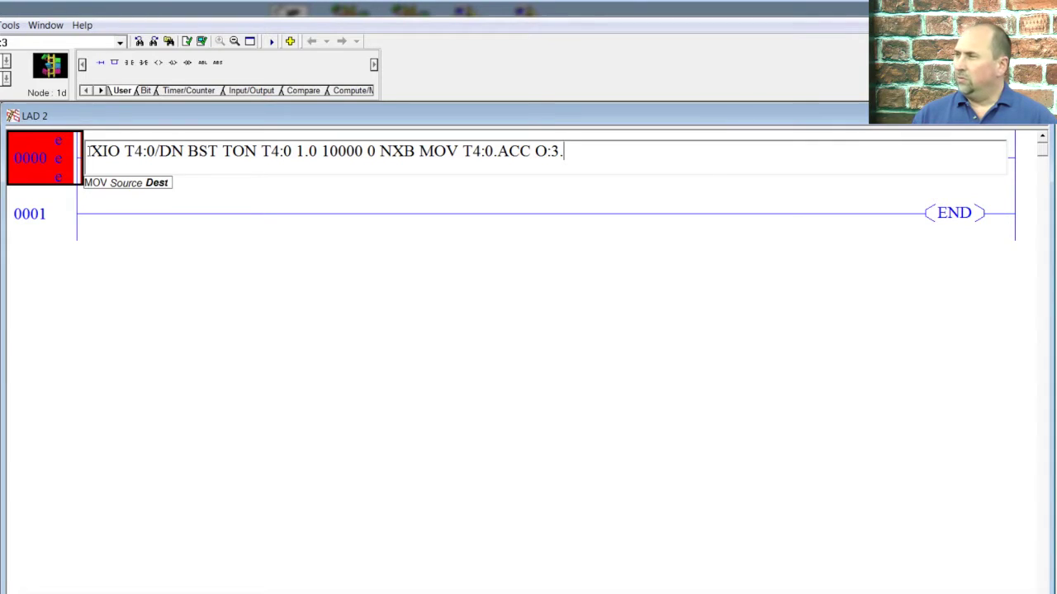
pyautogui.write('0 B')
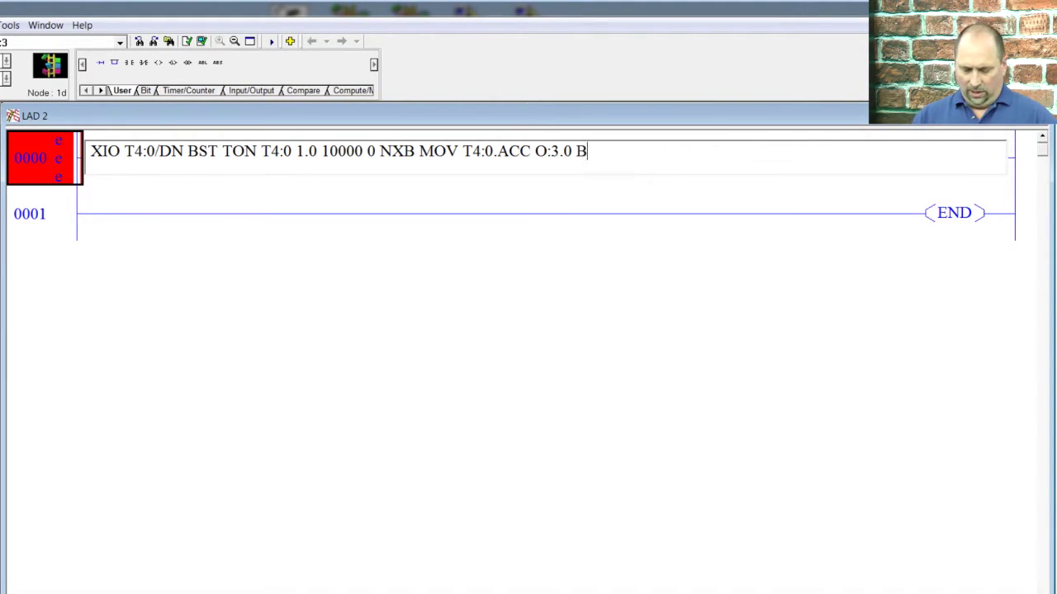
pyautogui.write('ND')
pyautogui.press('Return')
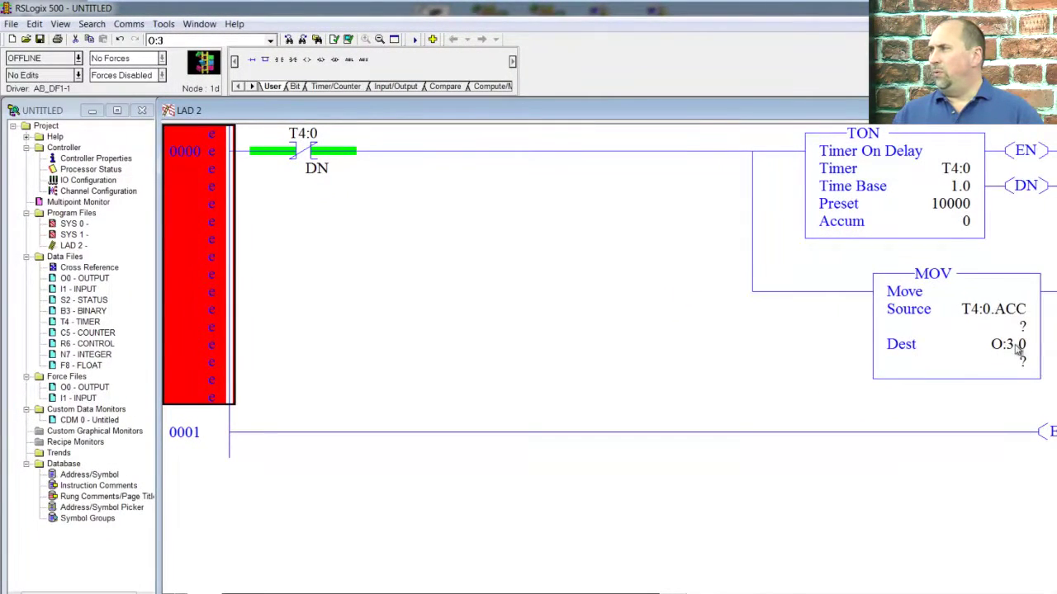
# Open IO Configuration from the project tree.
pyautogui.doubleClick(80, 180)
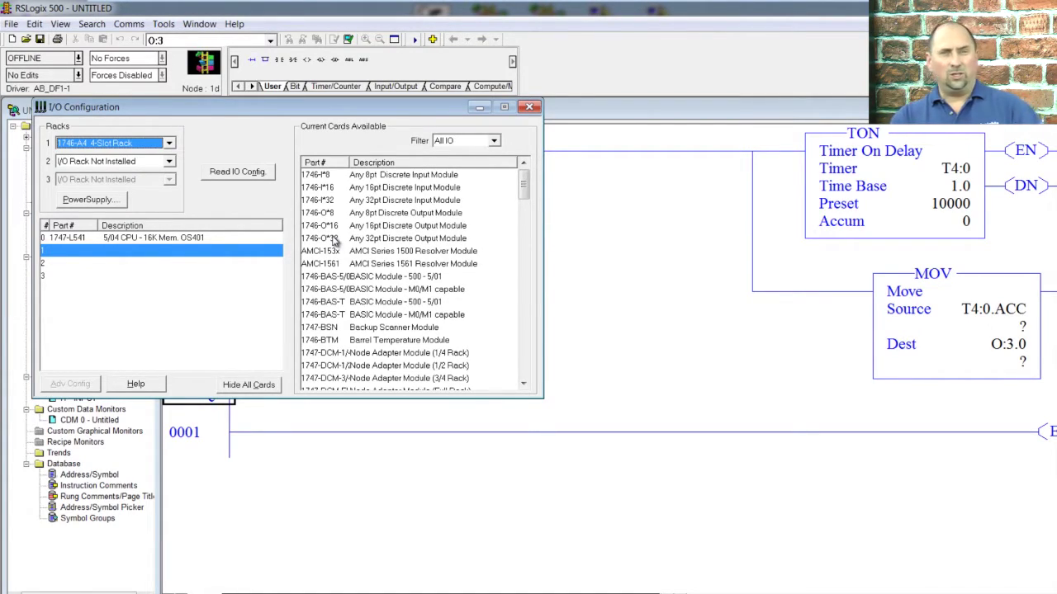
# Read the rack cards from the SLC-5/04 at node 1, accepting the 1747-L542B processor change.
pyautogui.click(231, 177)
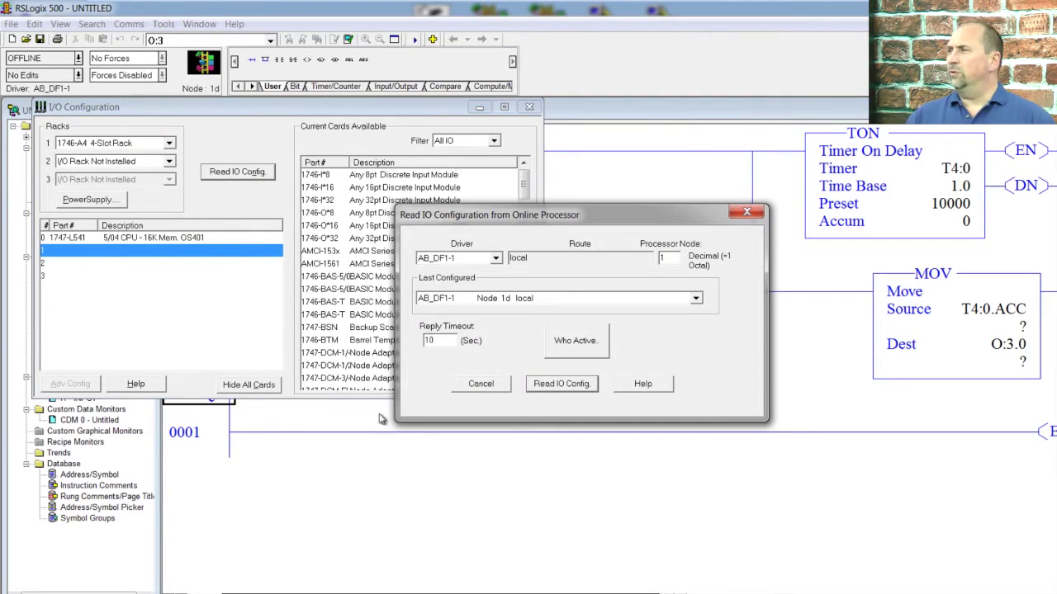
pyautogui.click(566, 345)
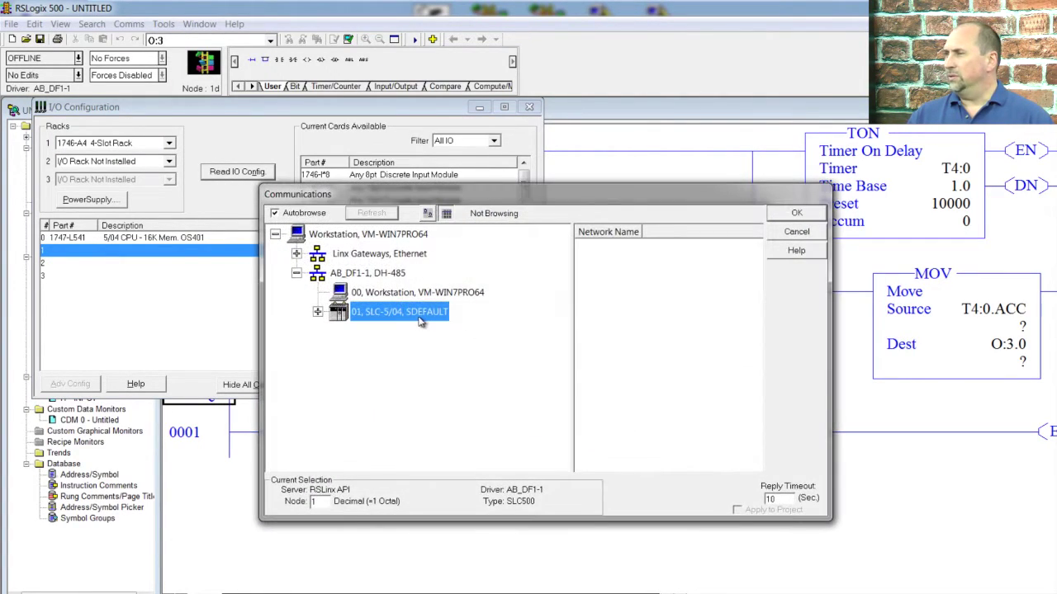
pyautogui.click(792, 214)
pyautogui.click(570, 384)
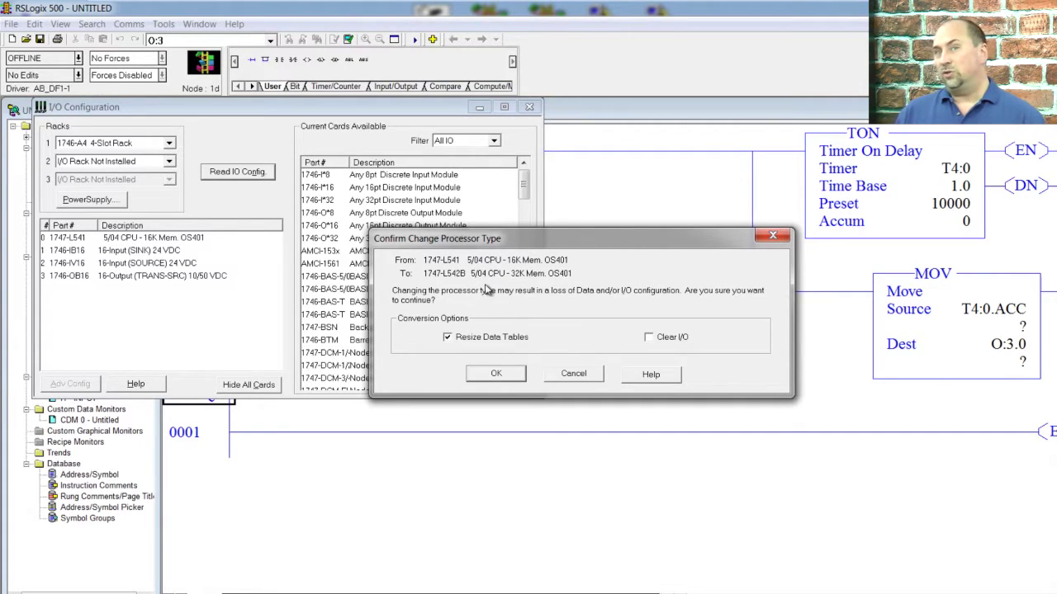
pyautogui.click(494, 376)
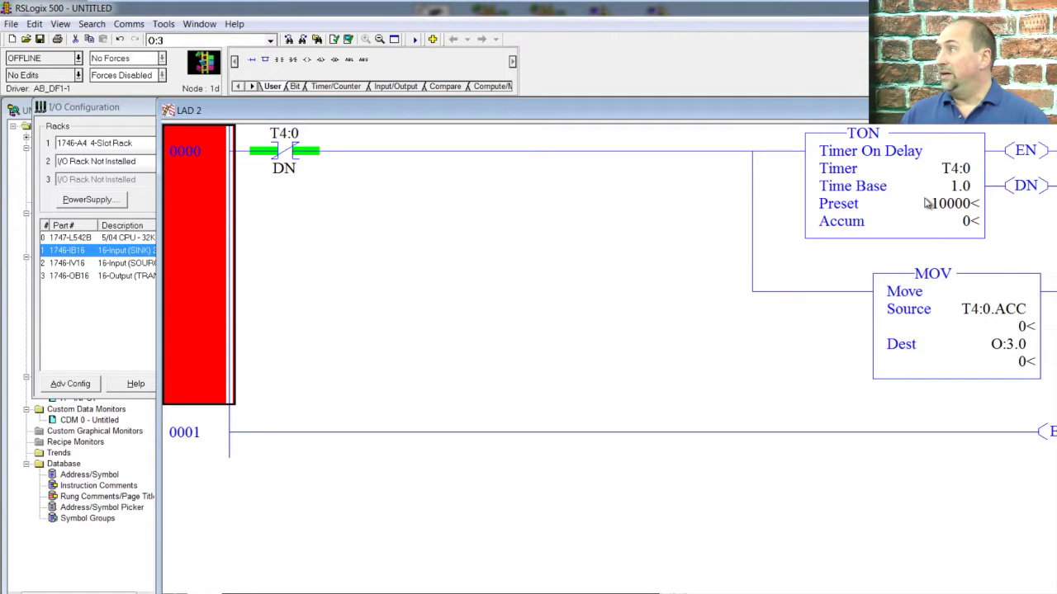
# View the O:3.0 output data table from the MOV operand, then close it.
pyautogui.click(1005, 350)
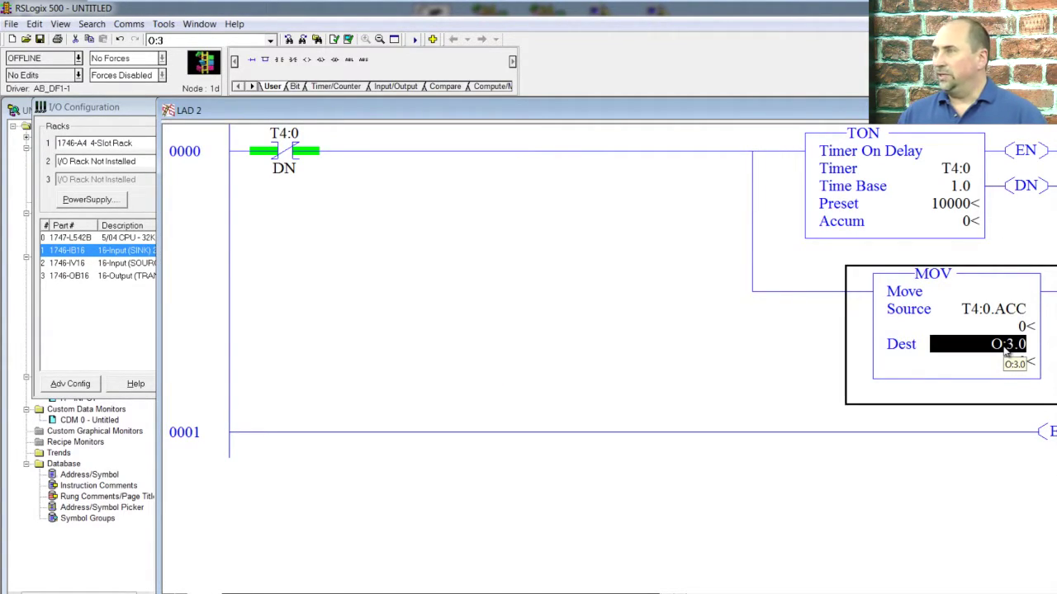
pyautogui.rightClick(1006, 350)
pyautogui.click(1022, 544)
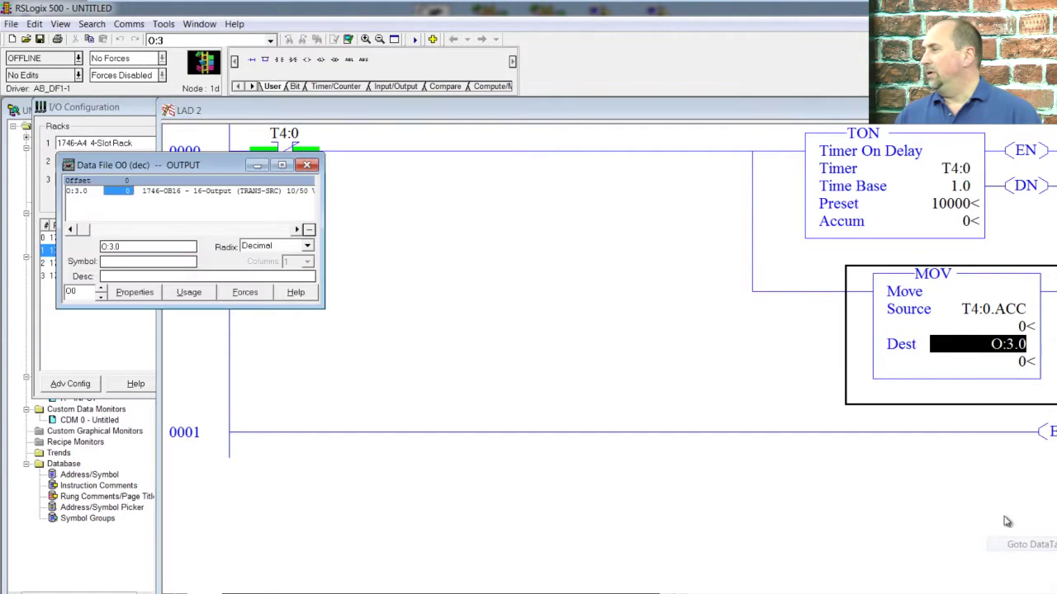
pyautogui.moveTo(324, 309); pyautogui.dragTo(585, 514)
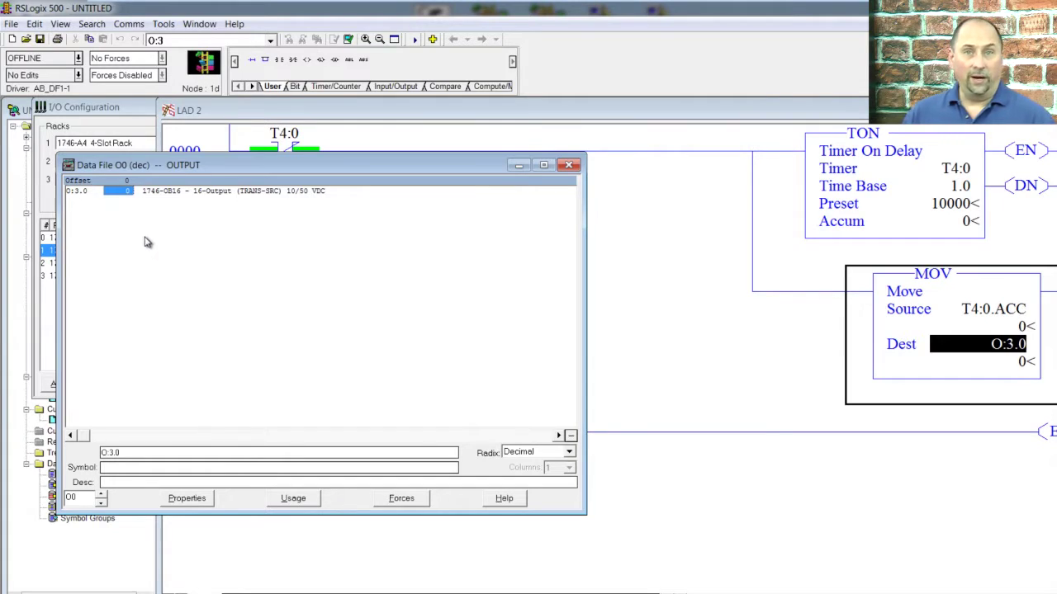
pyautogui.click(569, 165)
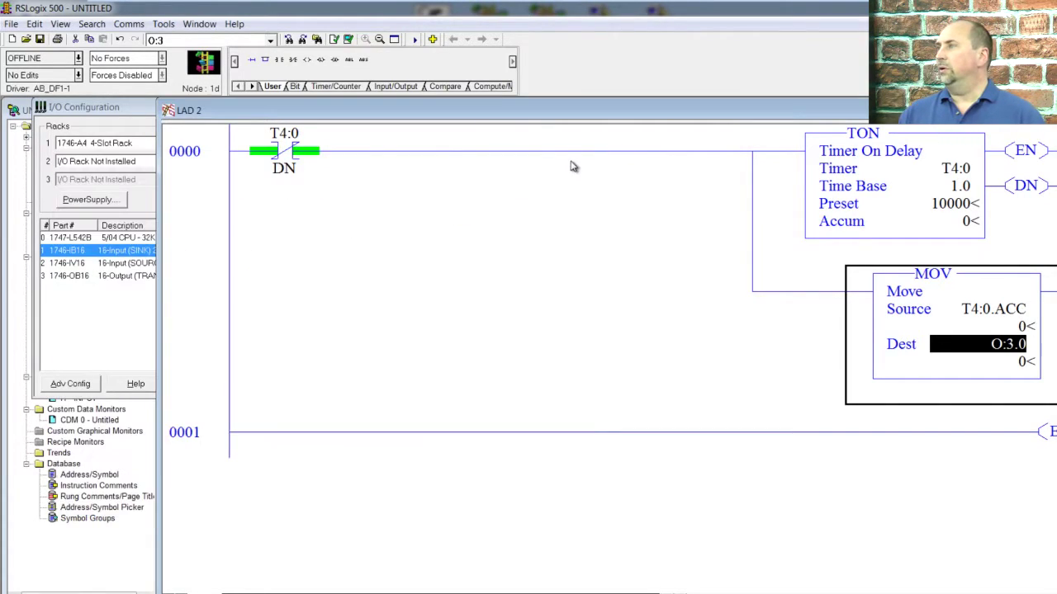
# Verify the project, then open System Comms to browse for the SLC-5/04.
pyautogui.click(349, 39)
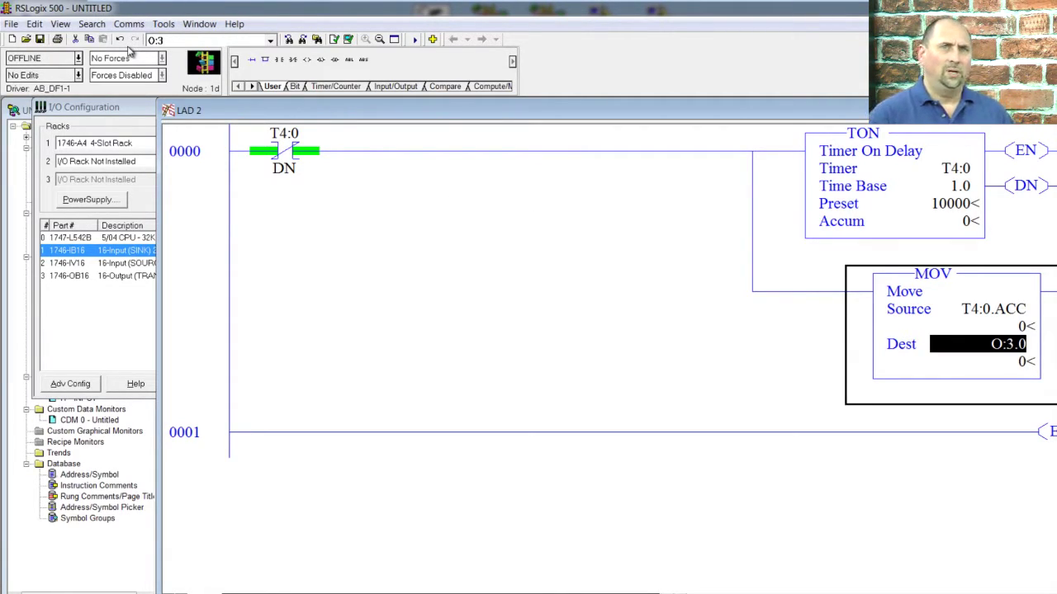
pyautogui.click(78, 58)
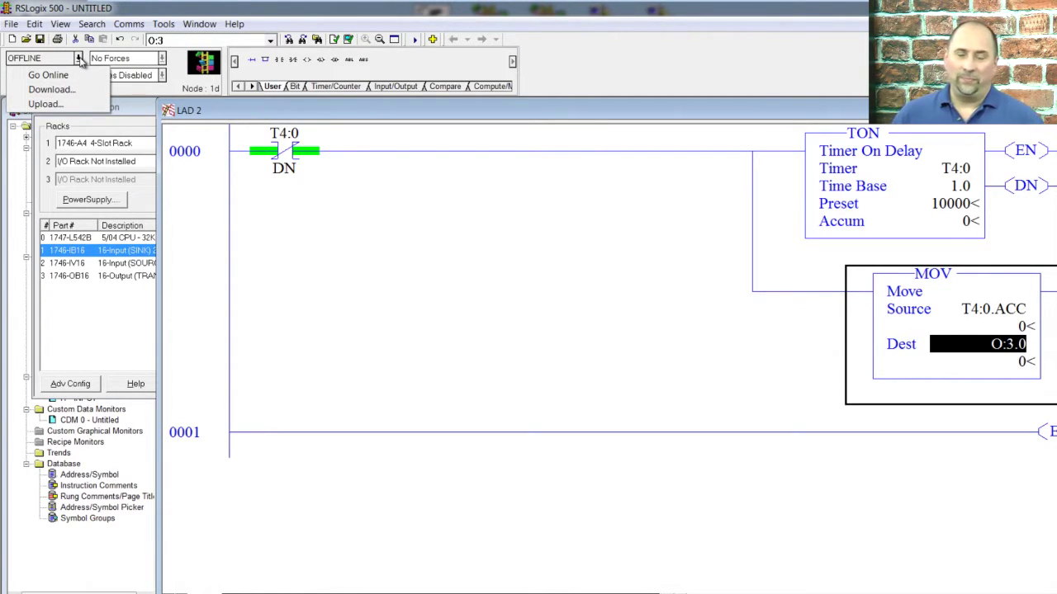
pyautogui.click(79, 60)
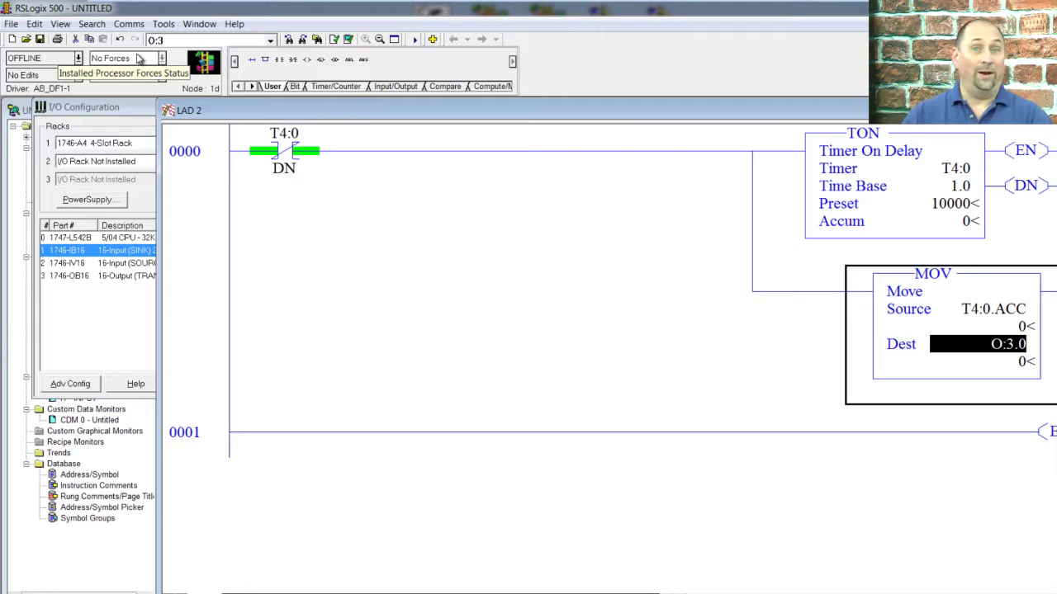
pyautogui.click(133, 25)
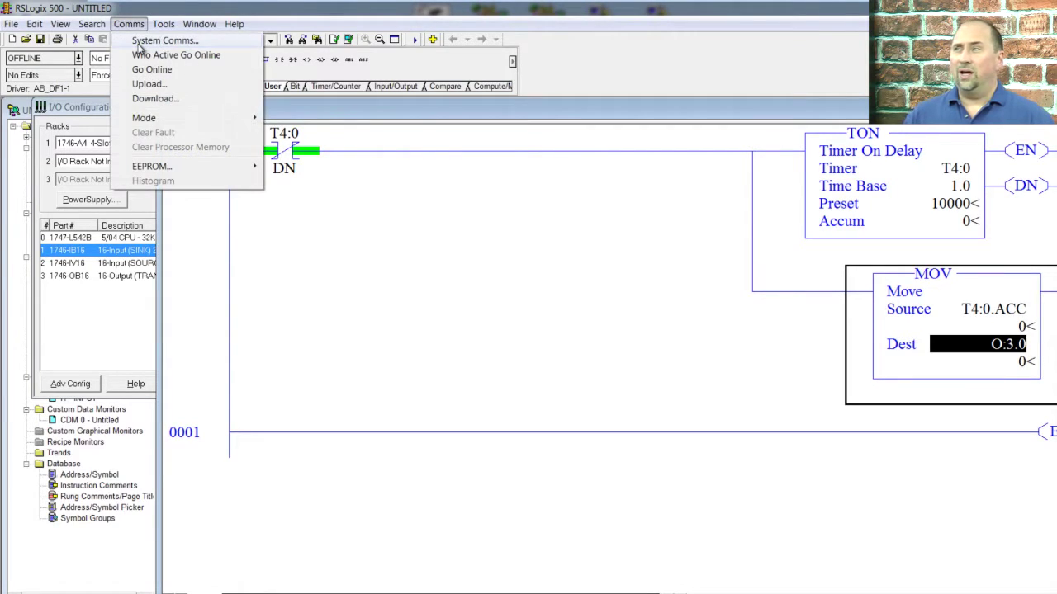
pyautogui.click(152, 41)
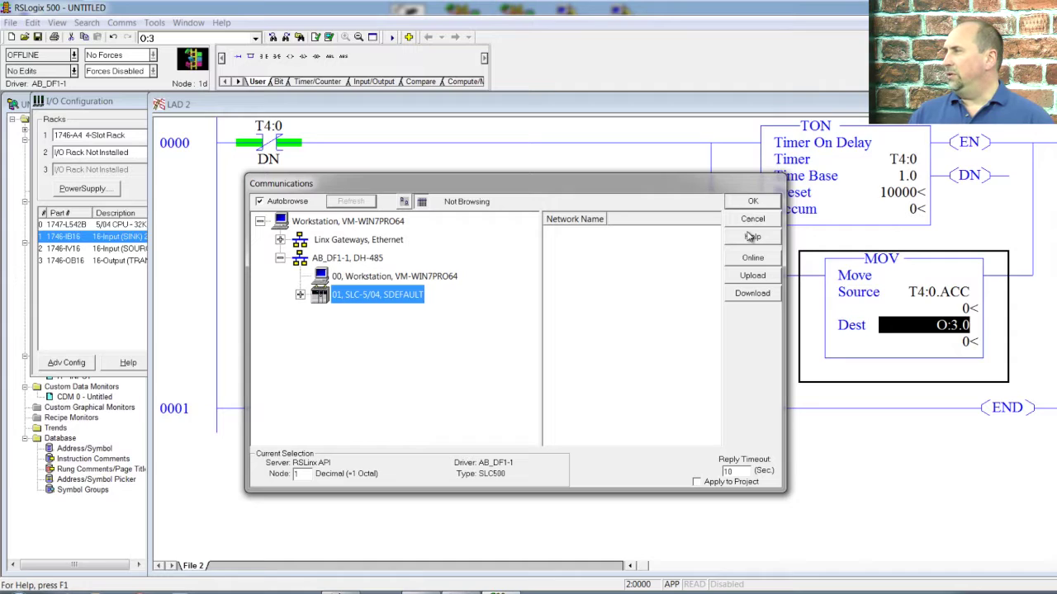
# Begin the download, saving over the existing UNTITLED.RSS and proceeding past the prompt.
pyautogui.click(752, 294)
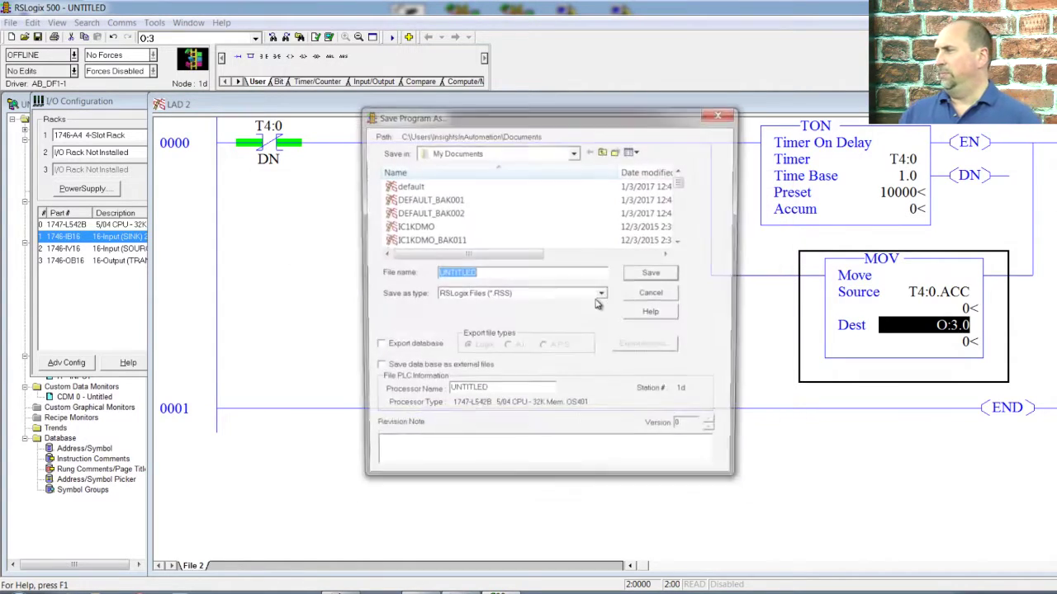
pyautogui.click(653, 273)
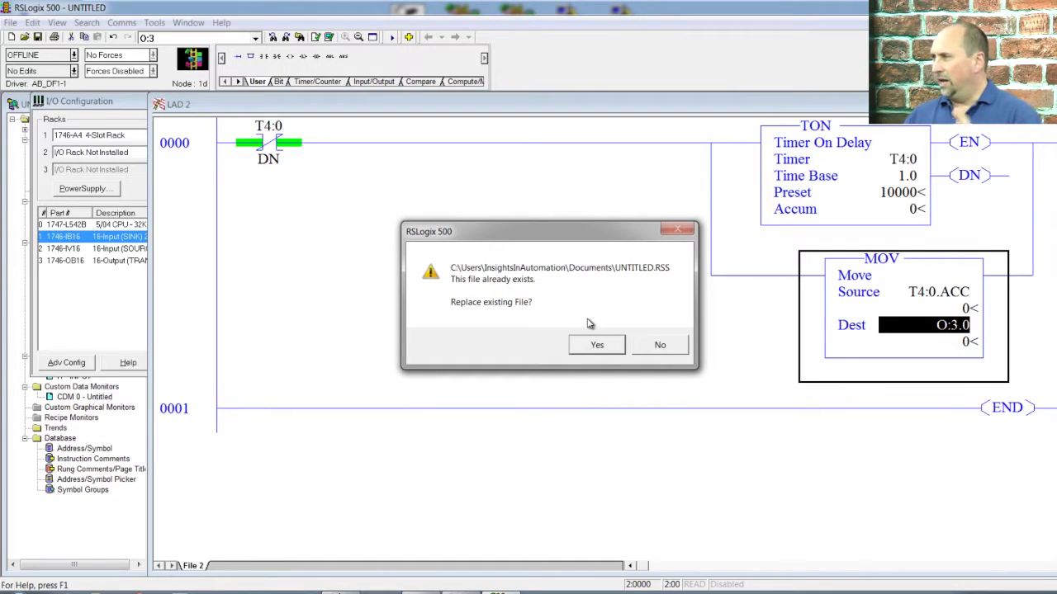
pyautogui.click(580, 345)
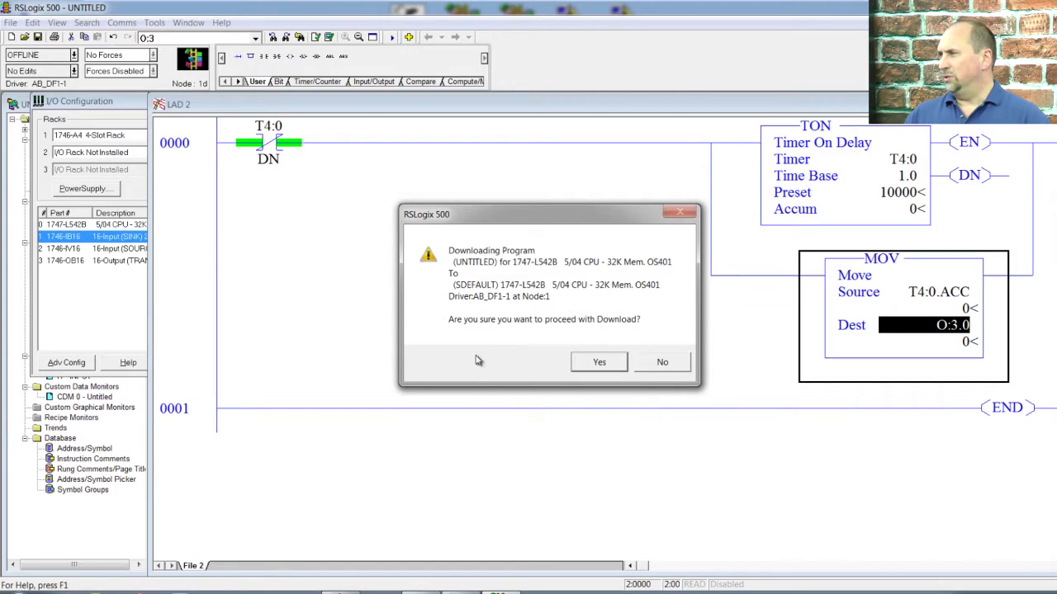
pyautogui.click(611, 361)
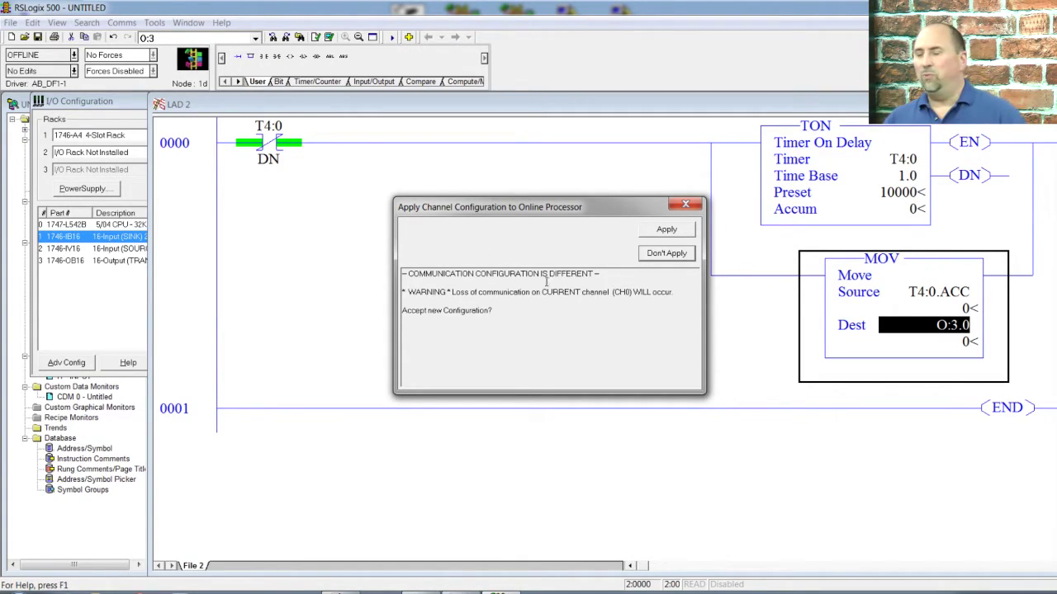
# Keep the SLC-5/04's existing channel configuration, go online after download, and switch the processor to Remote Run.
pyautogui.click(658, 256)
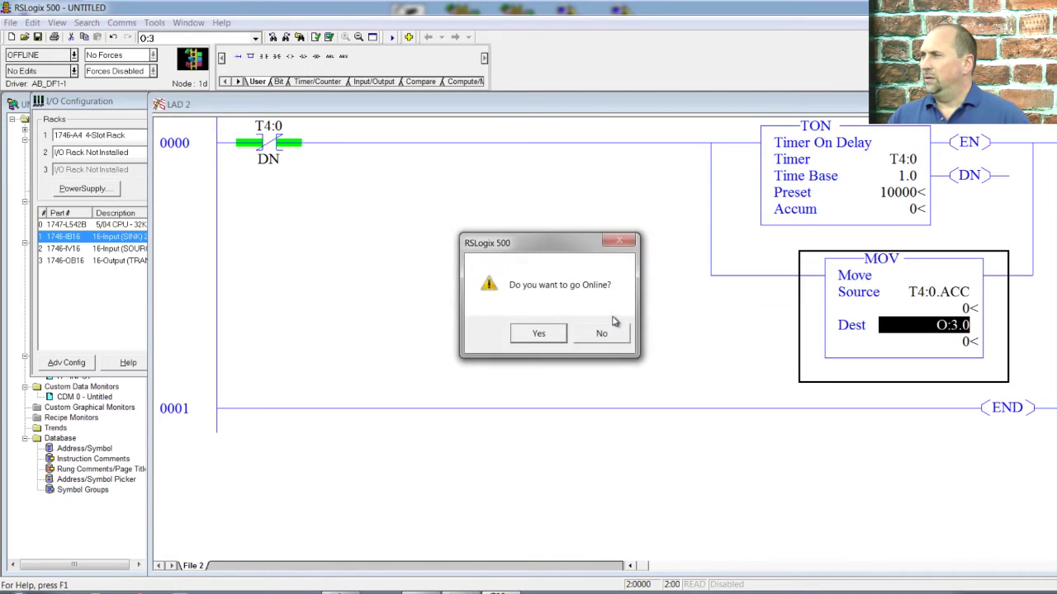
pyautogui.click(552, 335)
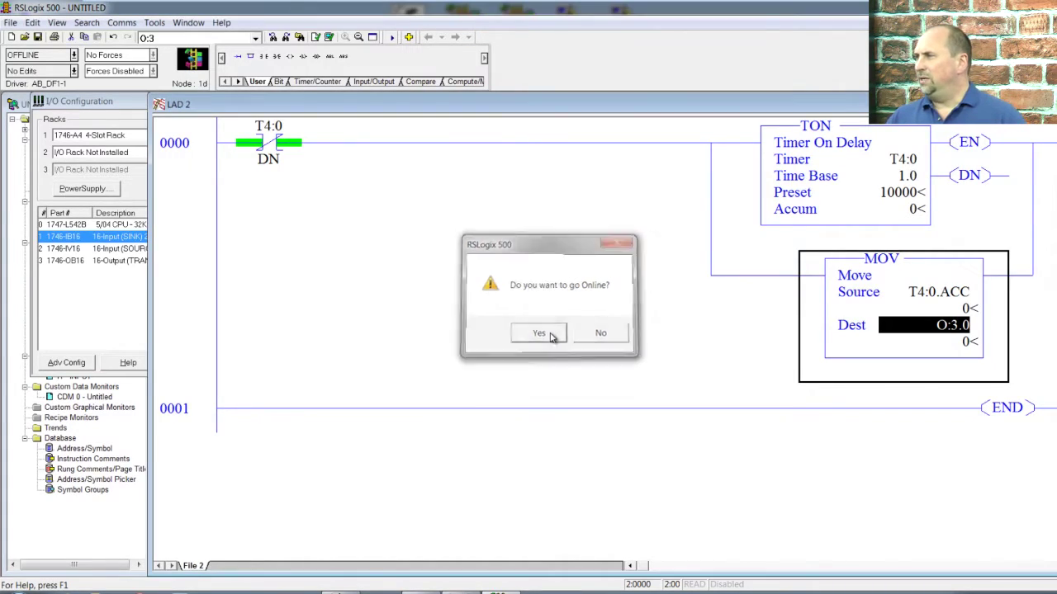
pyautogui.click(72, 55)
pyautogui.click(60, 111)
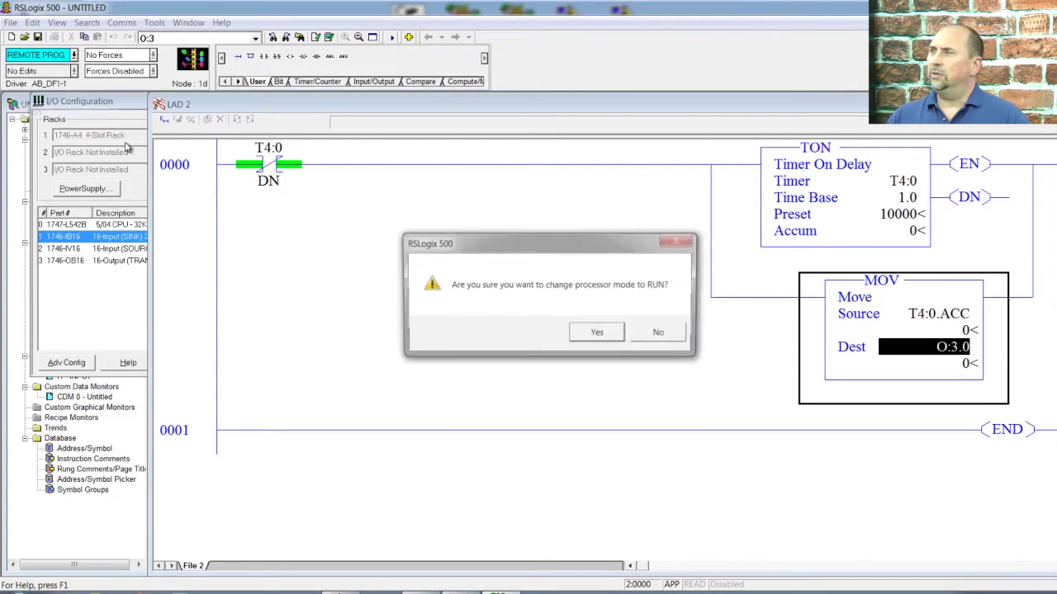
pyautogui.click(590, 336)
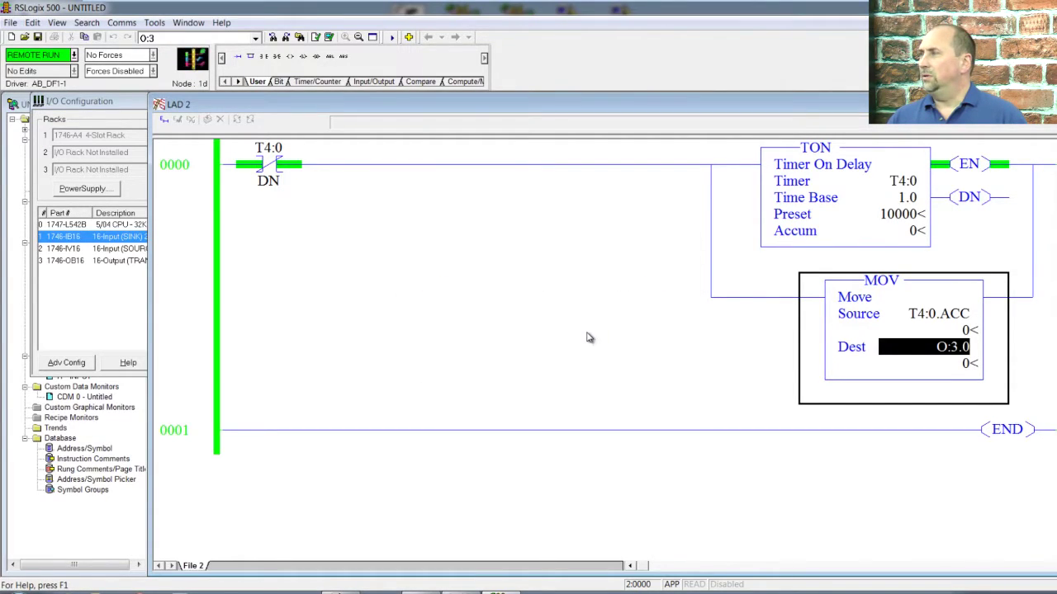